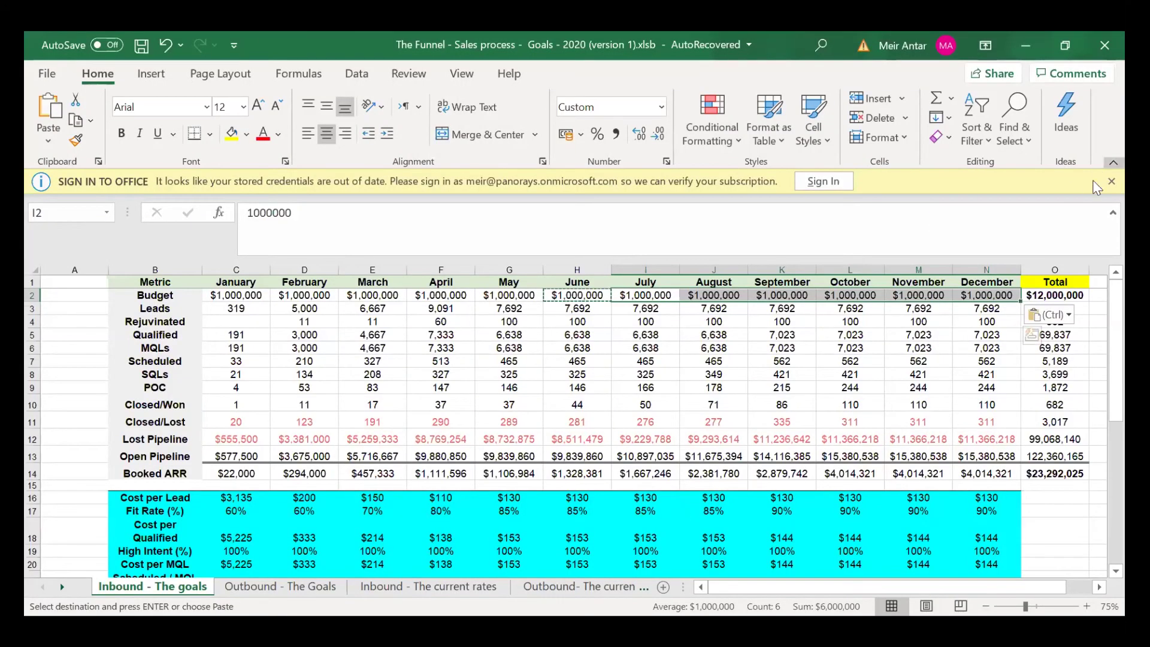
- Set the worksheet zoom to 100% and bring the Metric column and January figures back into view
{"action": "left_click", "coordinate": [462, 73]}
{"action": "left_click", "coordinate": [418, 114]}
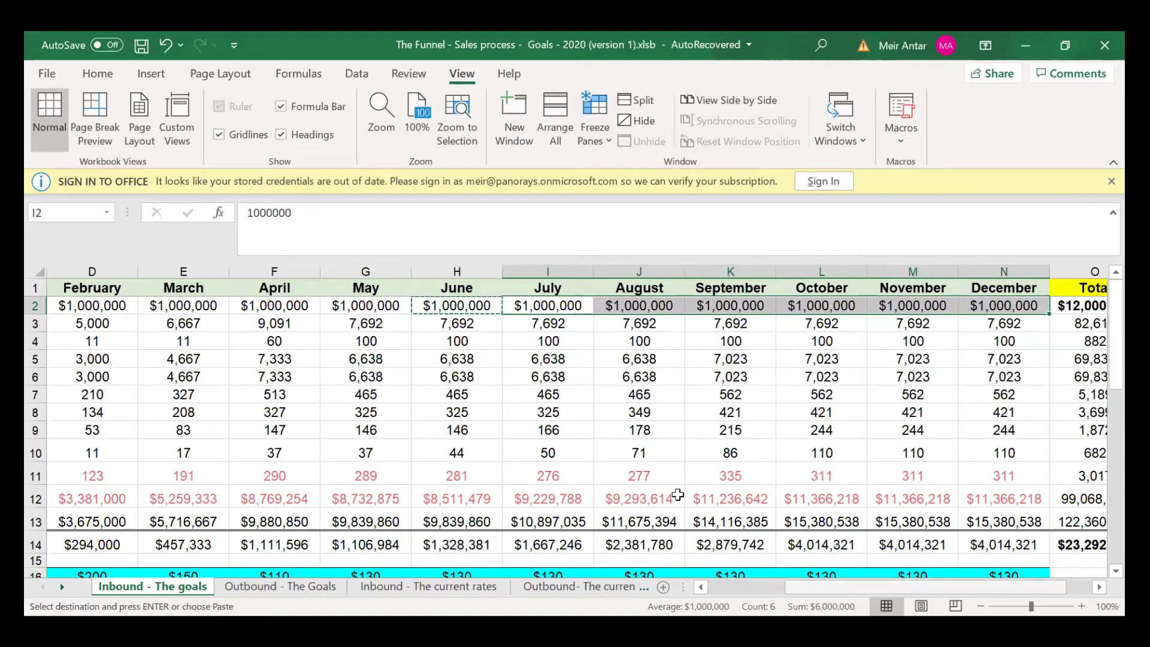
{"action": "scroll", "coordinate": [366, 389], "scroll_direction": "left", "scroll_amount": 3}
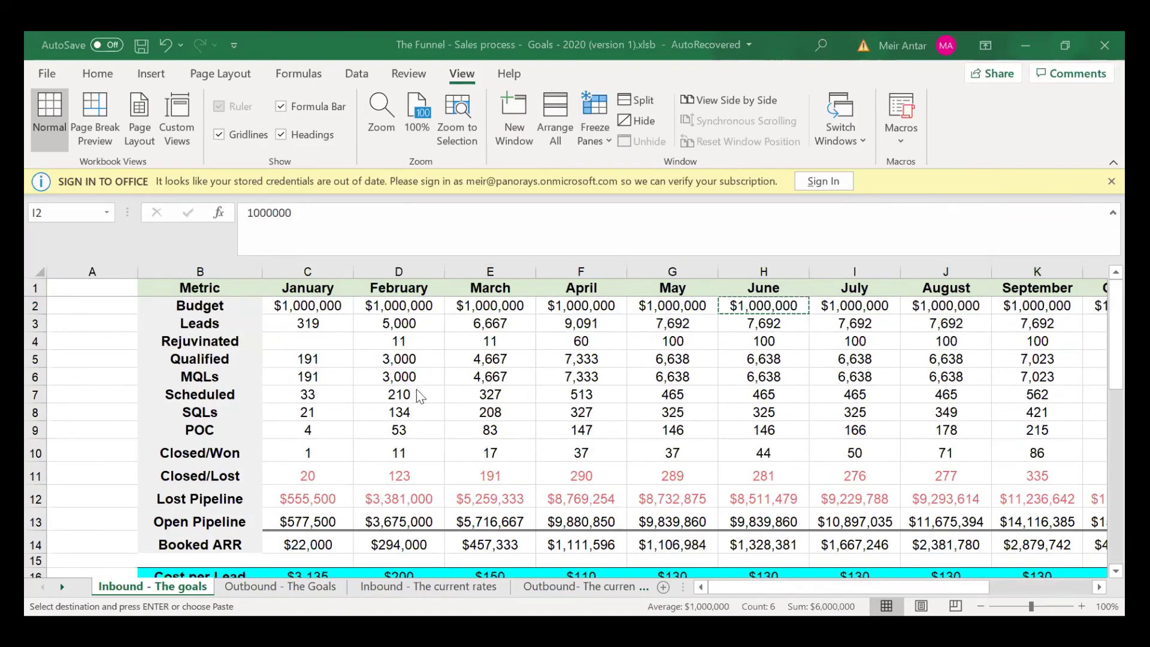
{"action": "scroll", "coordinate": [418, 388], "scroll_direction": "down", "scroll_amount": 3}
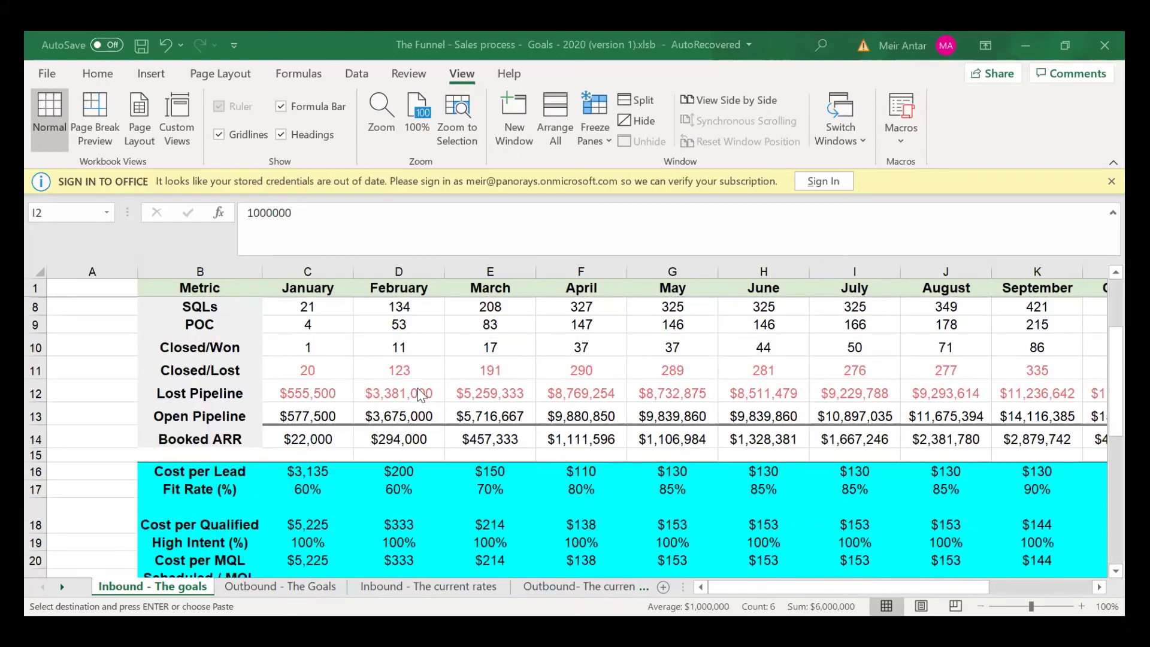
{"action": "scroll", "coordinate": [418, 389], "scroll_direction": "up", "scroll_amount": 3}
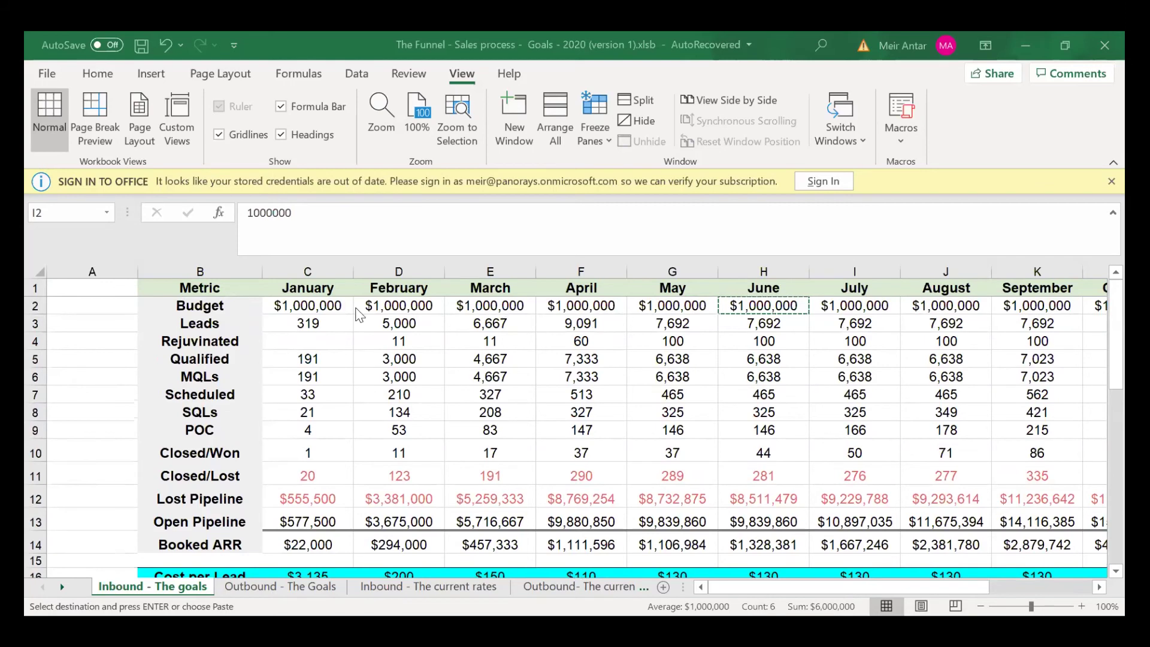
- Select January's Budget cell and review the January funnel figures down to the cost and rate rows
{"action": "left_click", "coordinate": [324, 305]}
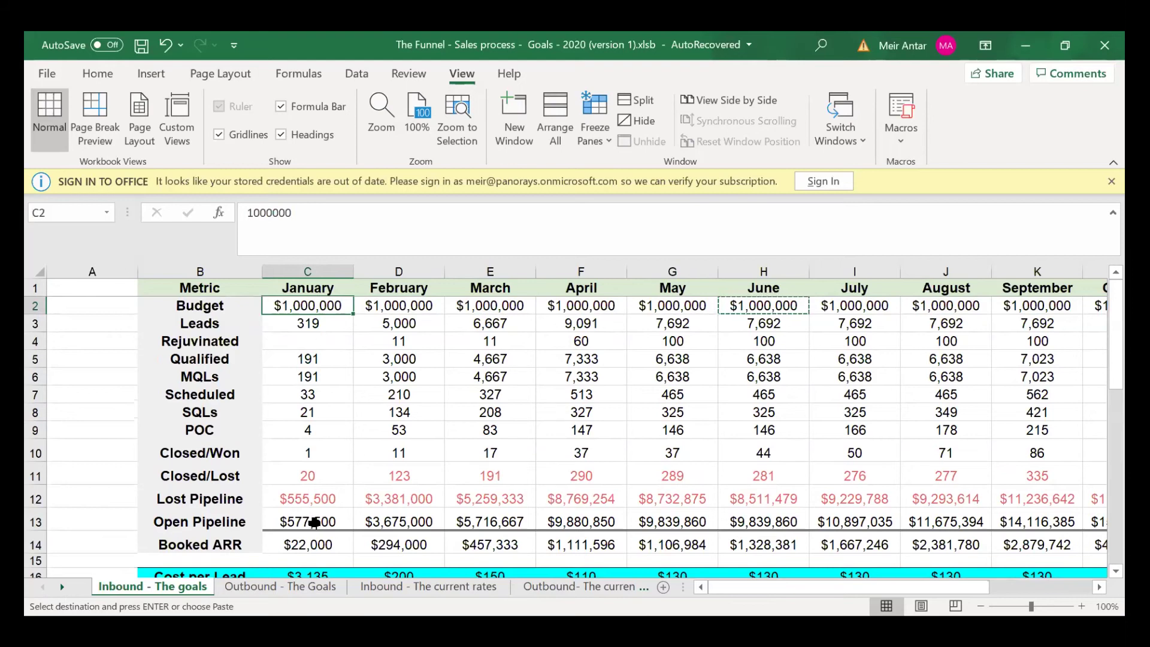
{"action": "scroll", "coordinate": [347, 432], "scroll_direction": "down", "scroll_amount": 4}
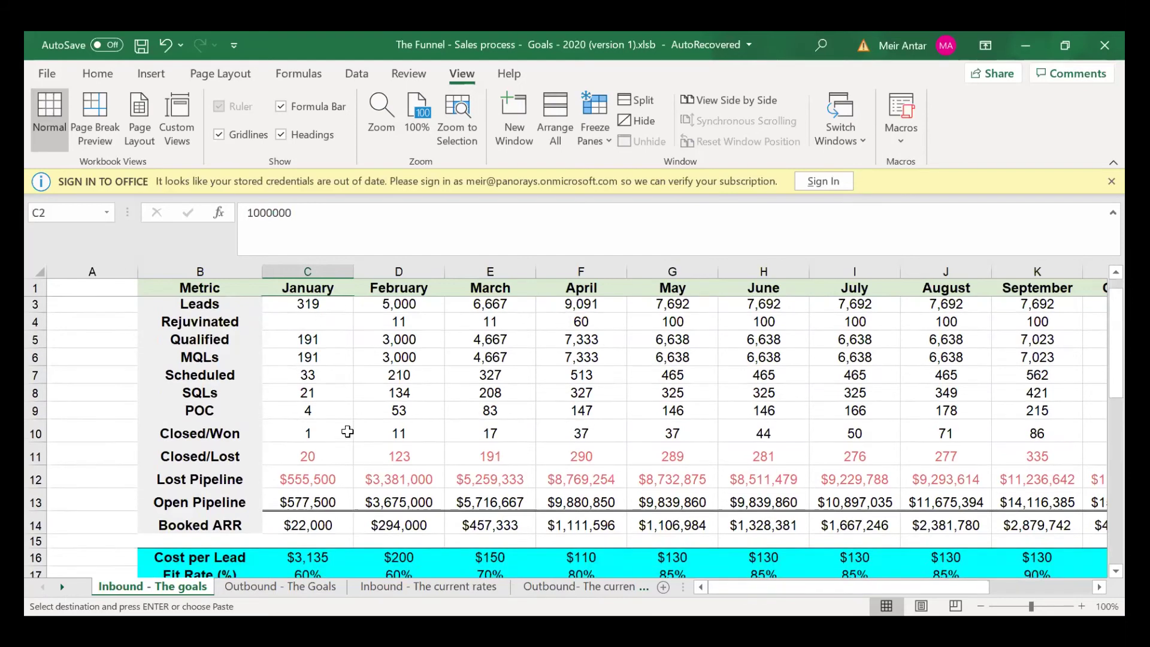
{"action": "scroll", "coordinate": [348, 430], "scroll_direction": "up", "scroll_amount": 2}
{"action": "scroll", "coordinate": [347, 430], "scroll_direction": "up", "scroll_amount": 1}
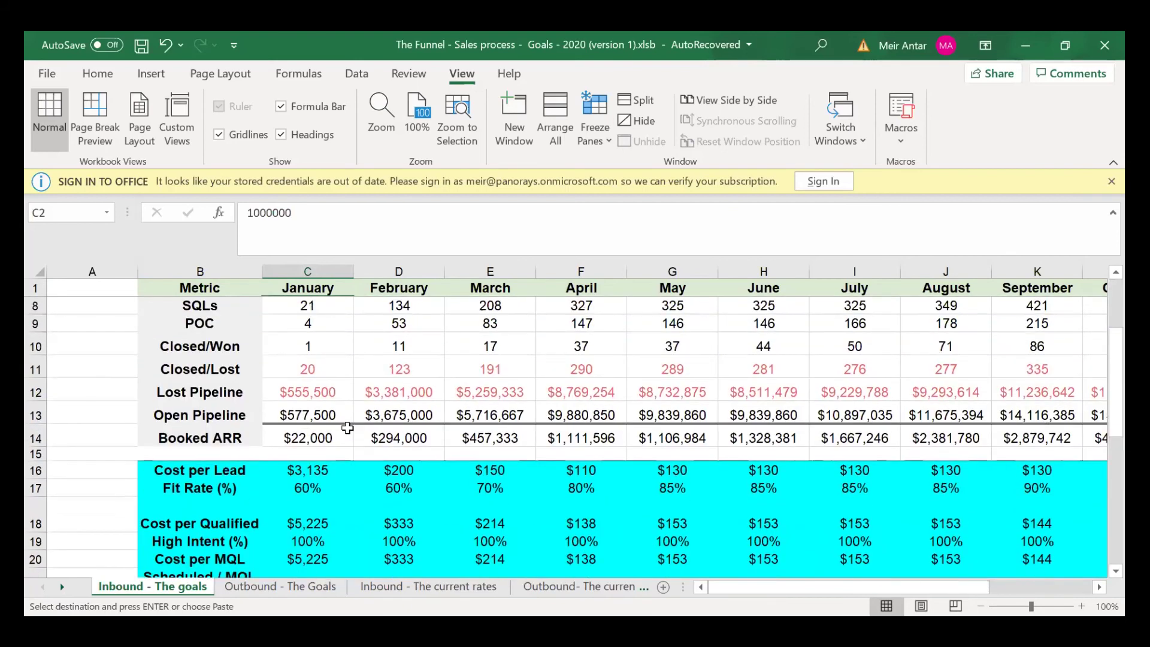
{"action": "scroll", "coordinate": [347, 428], "scroll_direction": "down", "scroll_amount": 1}
{"action": "scroll", "coordinate": [348, 425], "scroll_direction": "up", "scroll_amount": 3}
{"action": "scroll", "coordinate": [347, 424], "scroll_direction": "up", "scroll_amount": 1}
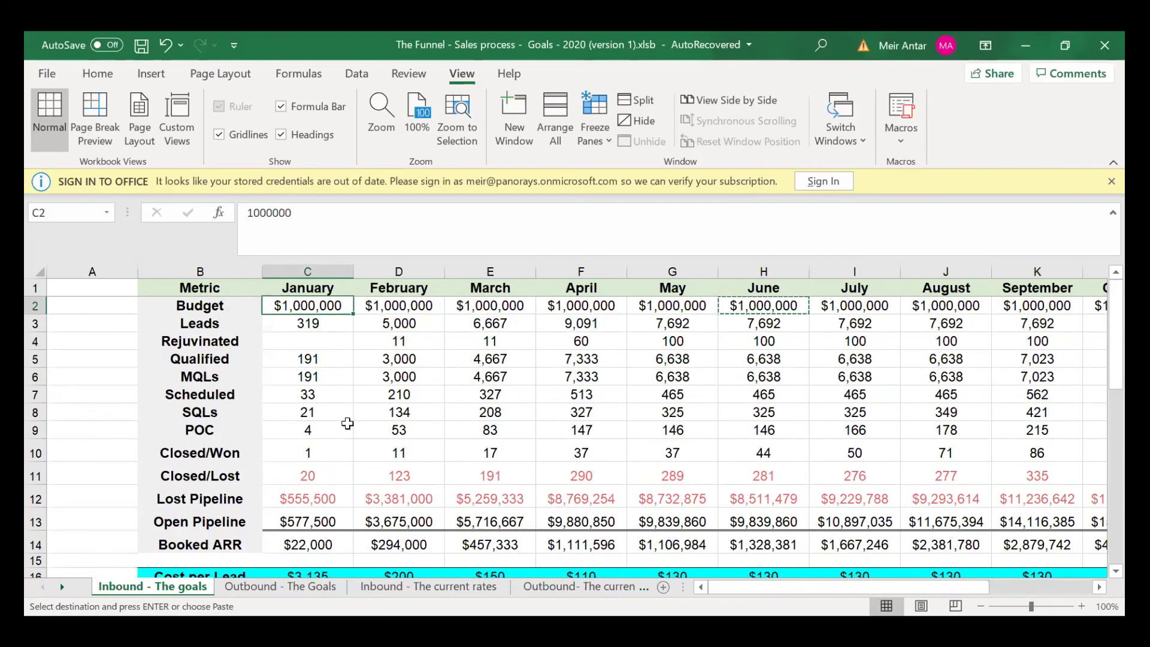
{"action": "scroll", "coordinate": [328, 333], "scroll_direction": "down", "scroll_amount": 4}
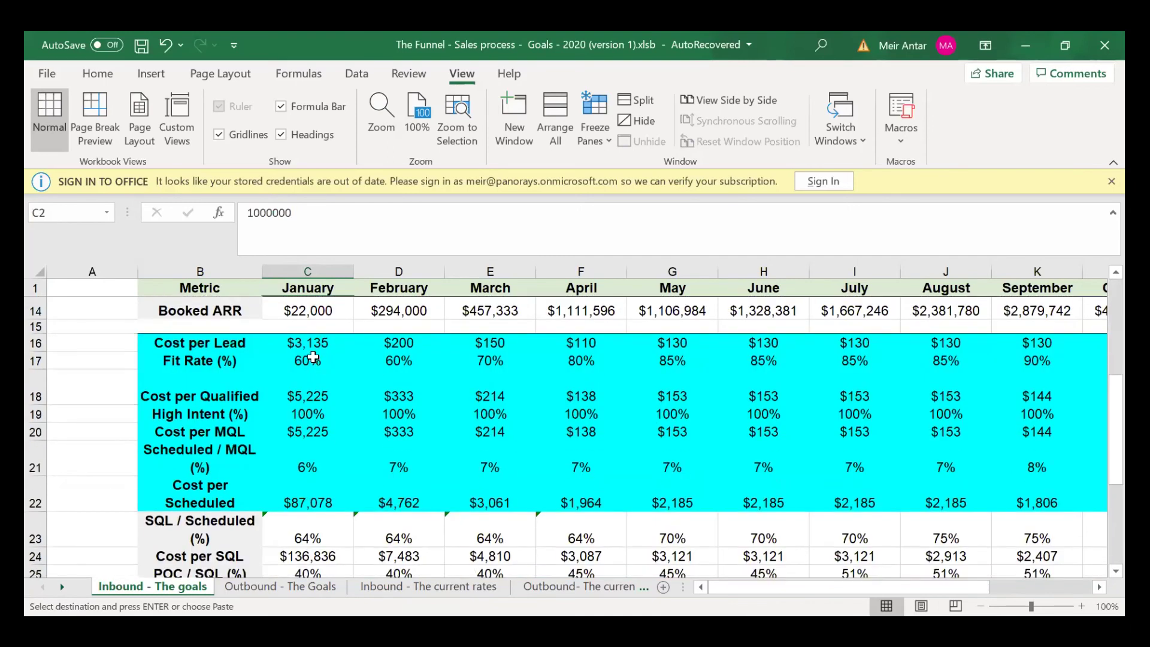
- Inspect January's Cost per Lead formula and compare it with the month's Budget and Leads
{"action": "left_click", "coordinate": [309, 346]}
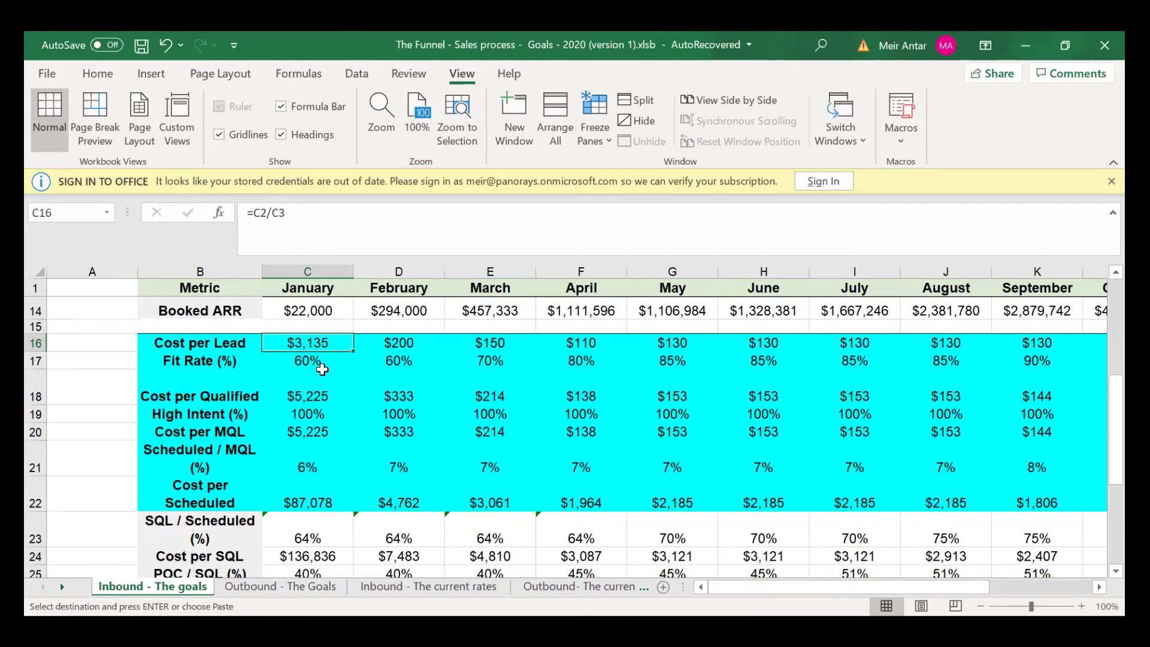
{"action": "scroll", "coordinate": [324, 370], "scroll_direction": "up", "scroll_amount": 1}
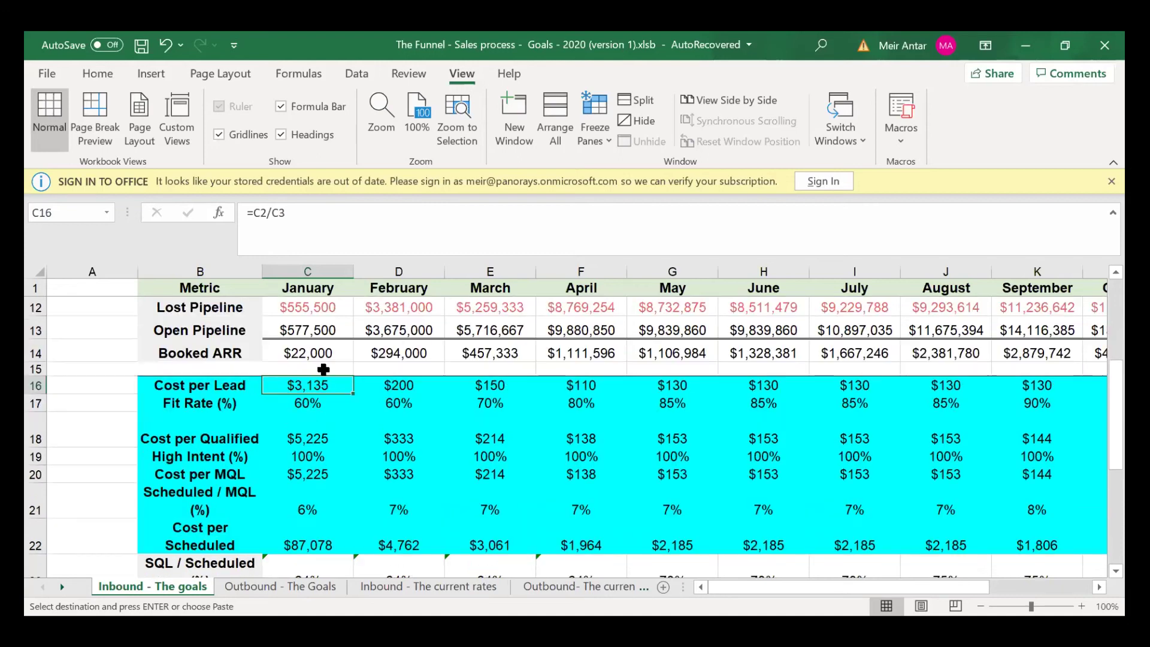
{"action": "scroll", "coordinate": [337, 415], "scroll_direction": "up", "scroll_amount": 3}
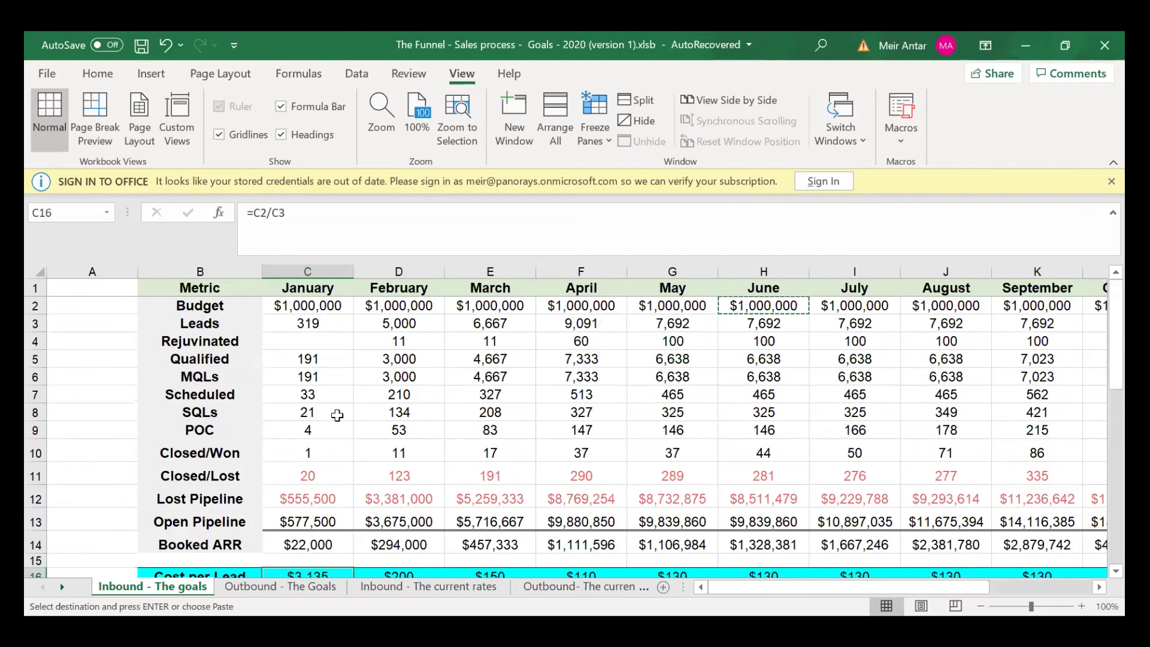
{"action": "scroll", "coordinate": [338, 415], "scroll_direction": "down", "scroll_amount": 2}
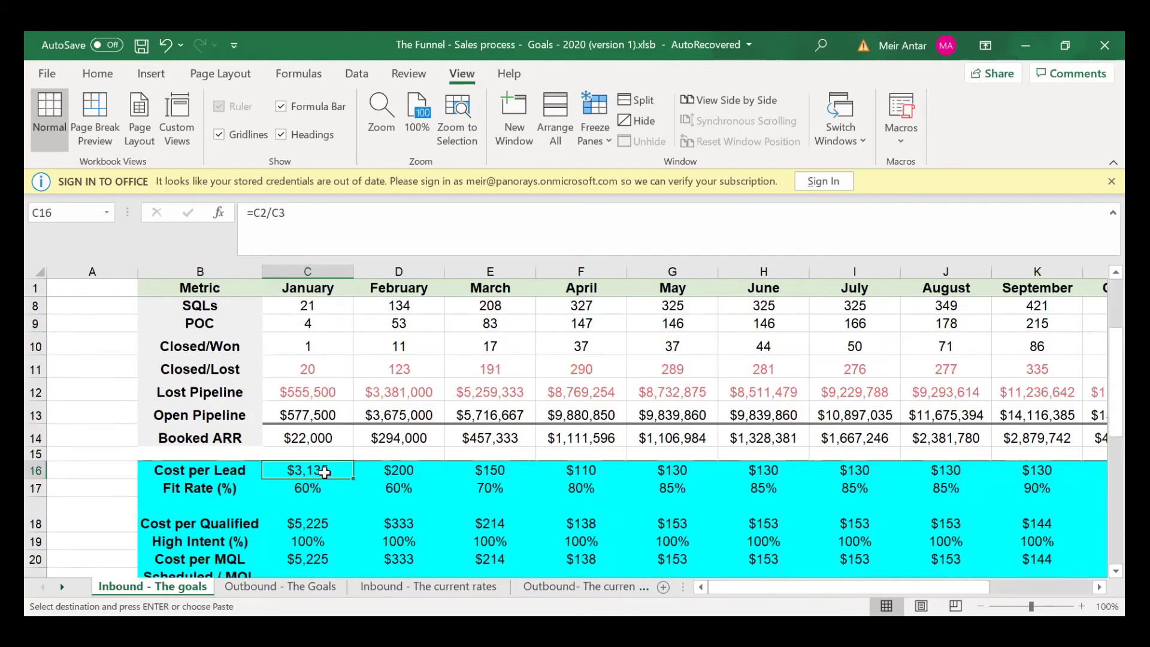
{"action": "scroll", "coordinate": [333, 359], "scroll_direction": "up", "scroll_amount": 2}
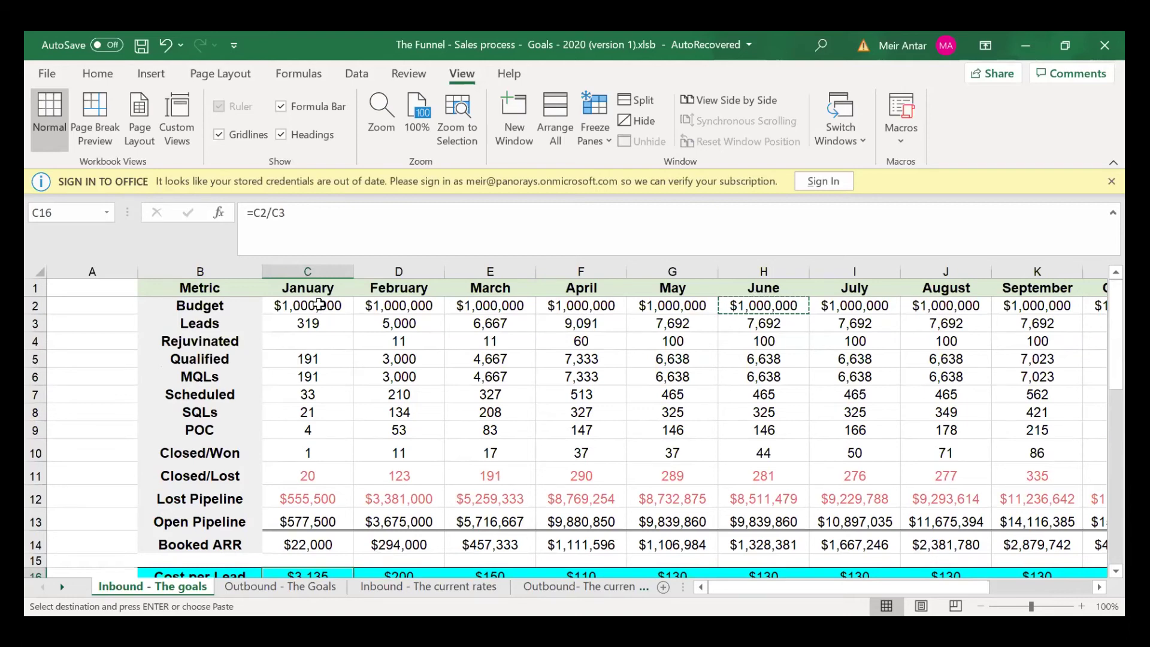
{"action": "scroll", "coordinate": [319, 305], "scroll_direction": "down", "scroll_amount": 1}
{"action": "scroll", "coordinate": [320, 305], "scroll_direction": "up", "scroll_amount": 1}
{"action": "scroll", "coordinate": [324, 306], "scroll_direction": "down", "scroll_amount": 1}
{"action": "scroll", "coordinate": [324, 305], "scroll_direction": "down", "scroll_amount": 3}
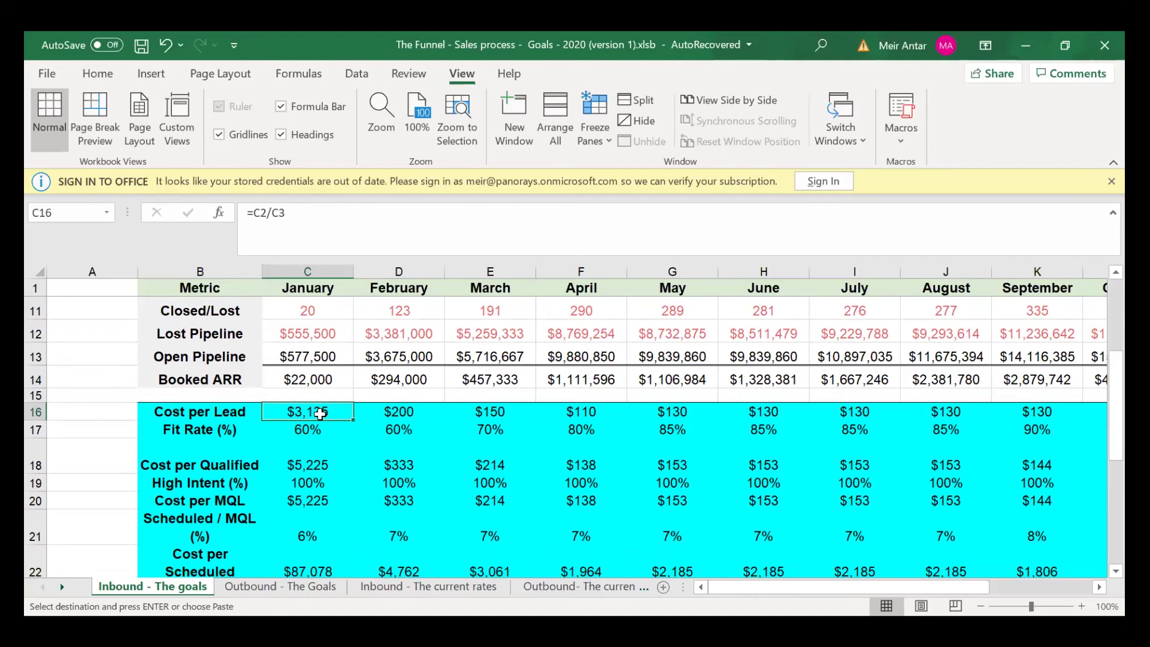
{"action": "scroll", "coordinate": [321, 414], "scroll_direction": "up", "scroll_amount": 1}
{"action": "scroll", "coordinate": [329, 478], "scroll_direction": "up", "scroll_amount": 2}
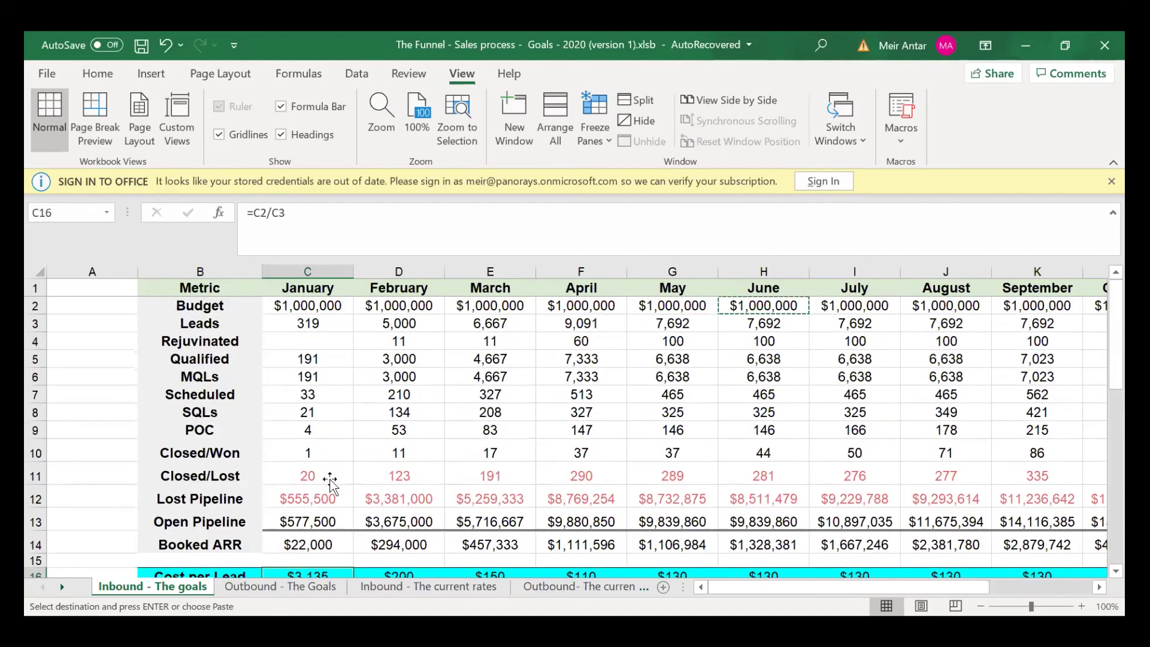
- Examine January's Leads, Fit Rate and Cost per Qualified cells and relate them to the Qualified count
{"action": "left_click", "coordinate": [309, 324]}
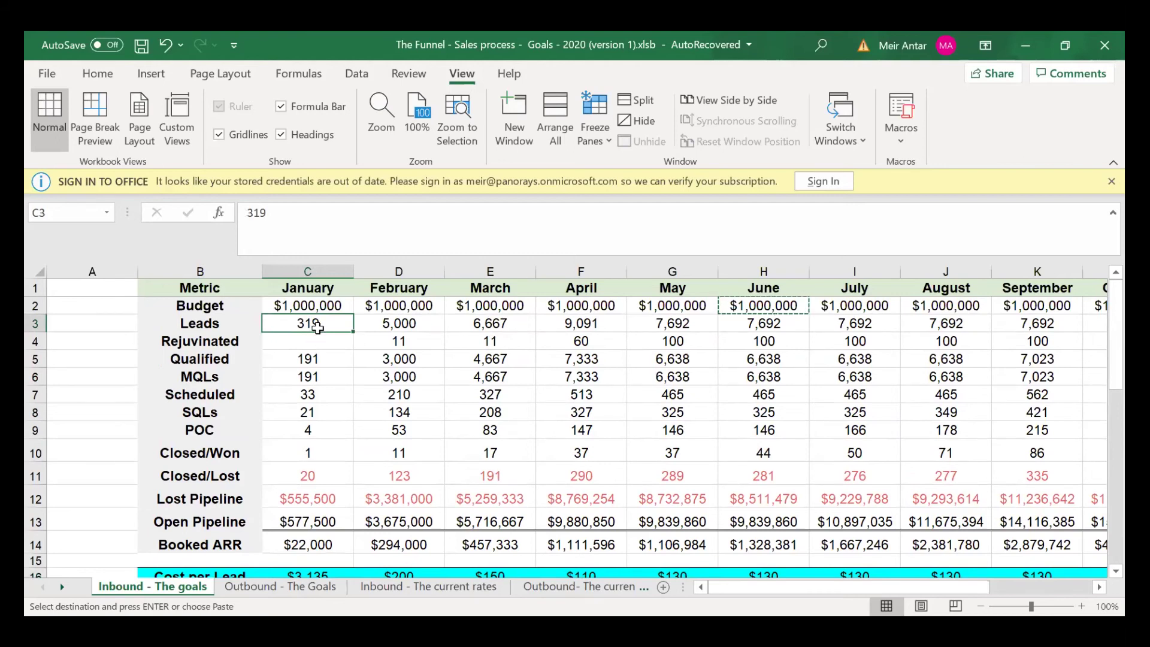
{"action": "scroll", "coordinate": [317, 327], "scroll_direction": "down", "scroll_amount": 2}
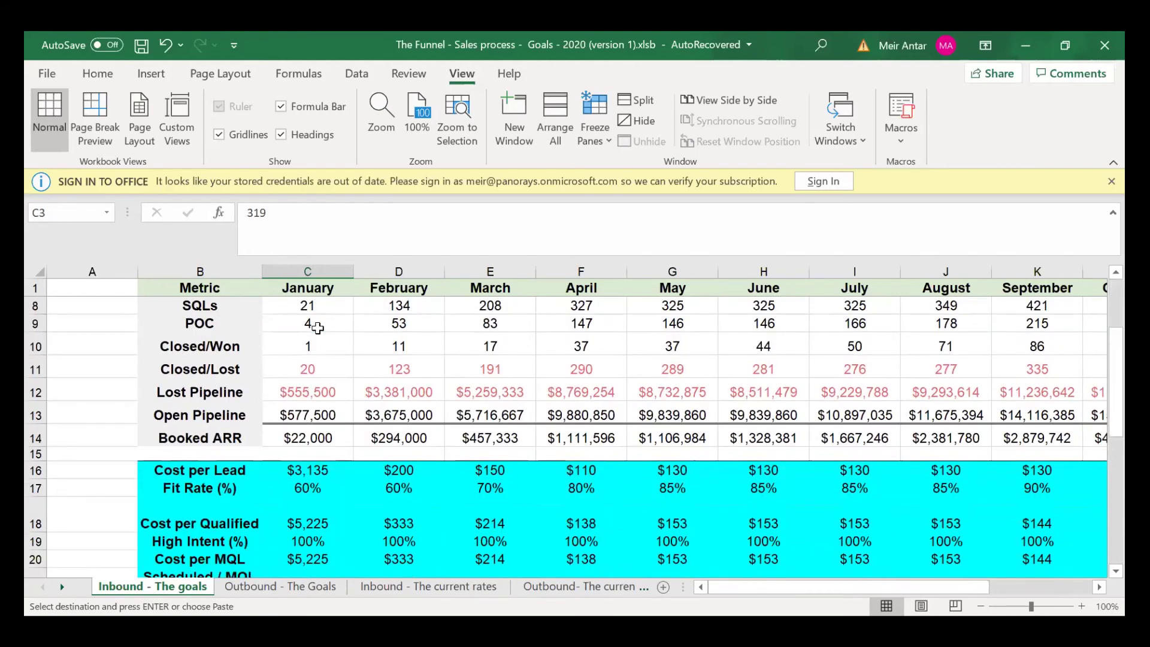
{"action": "left_click", "coordinate": [303, 490]}
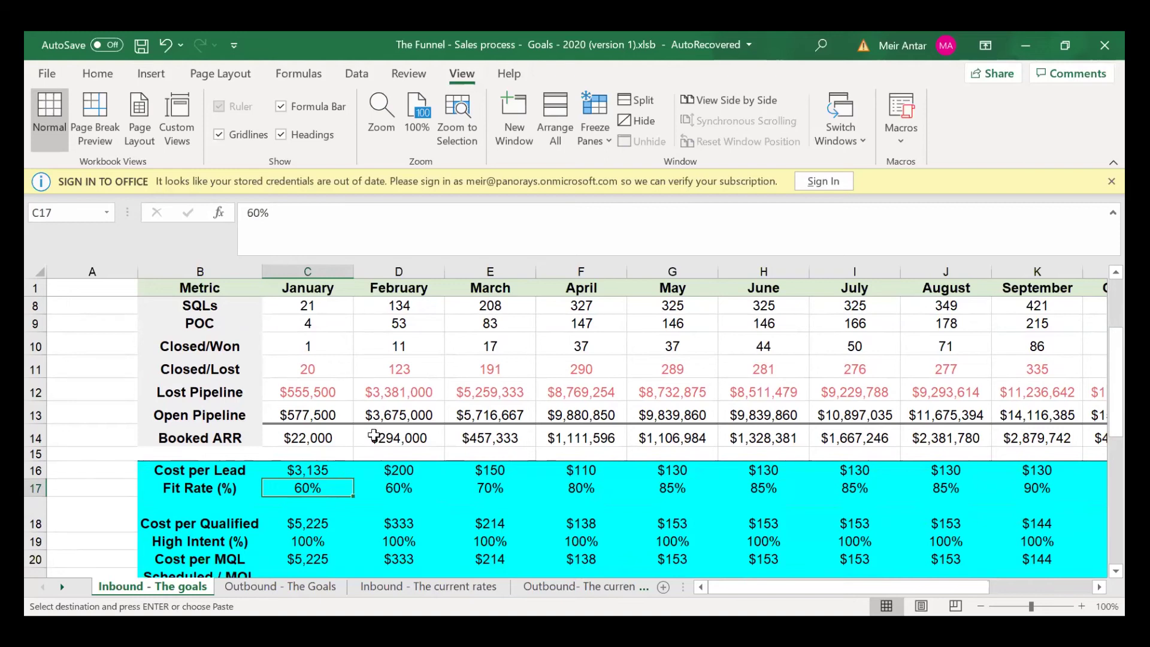
{"action": "left_click", "coordinate": [311, 525]}
{"action": "left_click", "coordinate": [303, 488]}
{"action": "scroll", "coordinate": [317, 489], "scroll_direction": "up", "scroll_amount": 2}
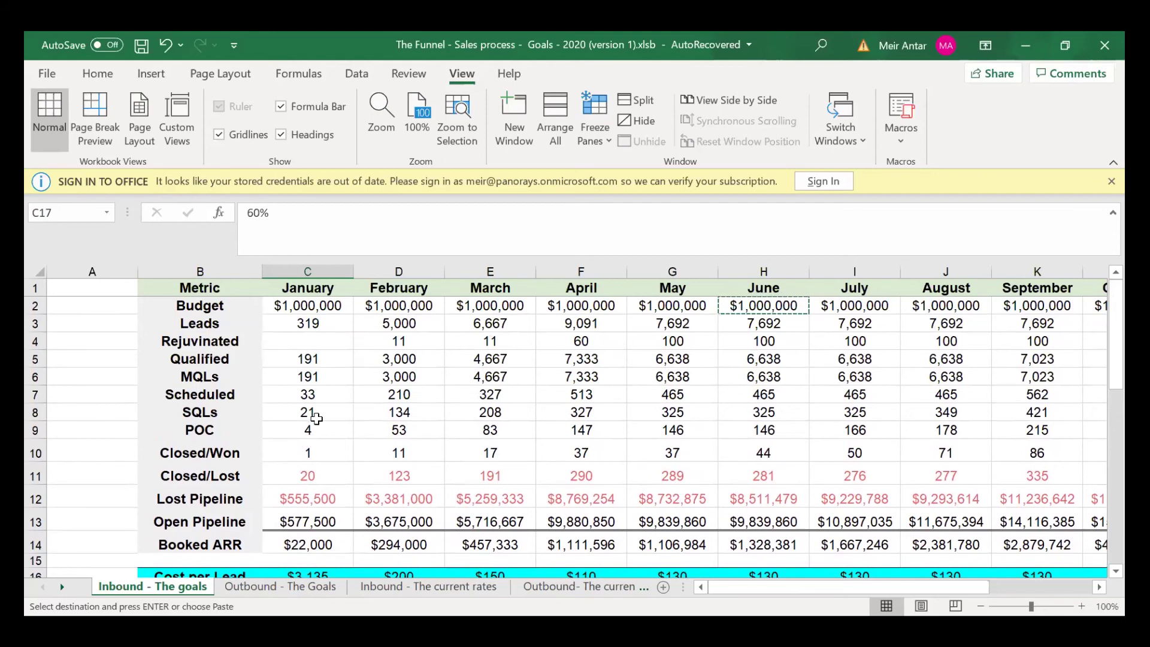
{"action": "scroll", "coordinate": [316, 418], "scroll_direction": "down", "scroll_amount": 3}
{"action": "scroll", "coordinate": [318, 423], "scroll_direction": "up", "scroll_amount": 3}
{"action": "scroll", "coordinate": [316, 423], "scroll_direction": "down", "scroll_amount": 4}
{"action": "scroll", "coordinate": [316, 422], "scroll_direction": "up", "scroll_amount": 2}
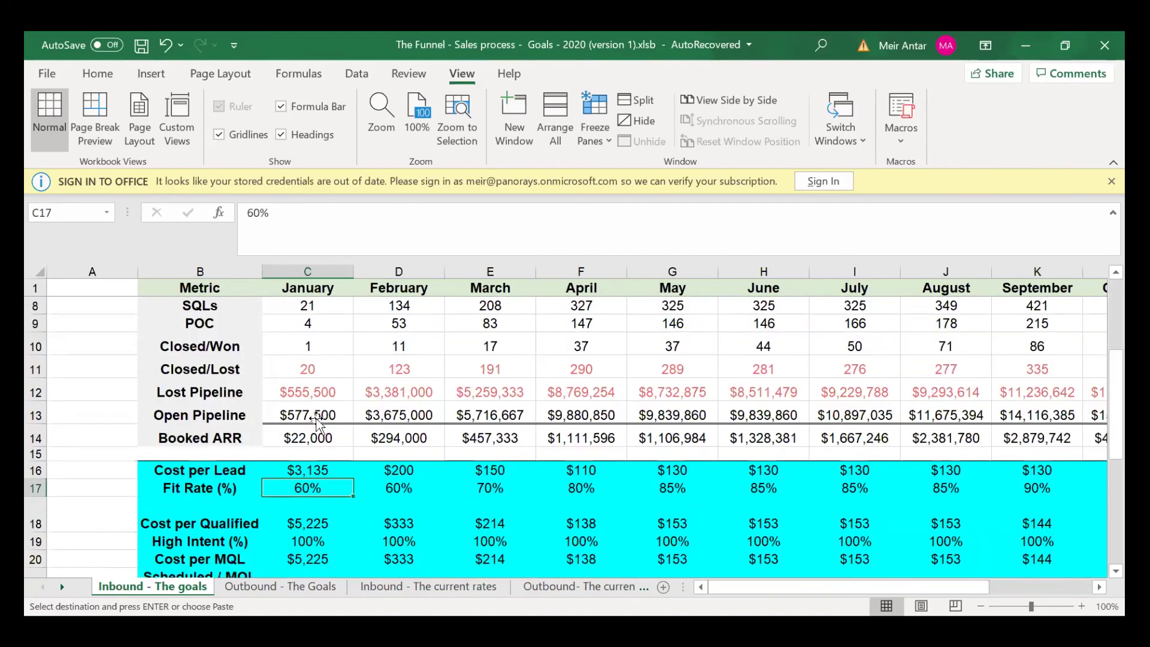
{"action": "scroll", "coordinate": [316, 422], "scroll_direction": "up", "scroll_amount": 2}
- Examine the MQLs and Scheduled rows for January against the Scheduled / MQL rate, and inspect the MQLs formula
{"action": "left_click", "coordinate": [207, 378]}
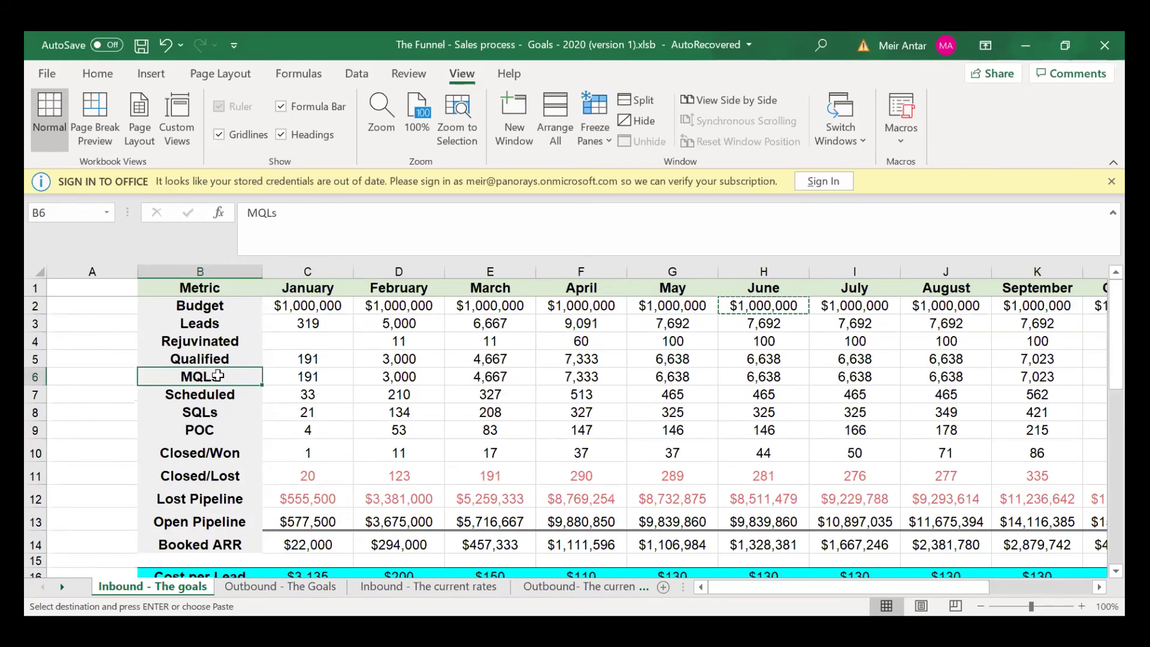
{"action": "left_click", "coordinate": [219, 396]}
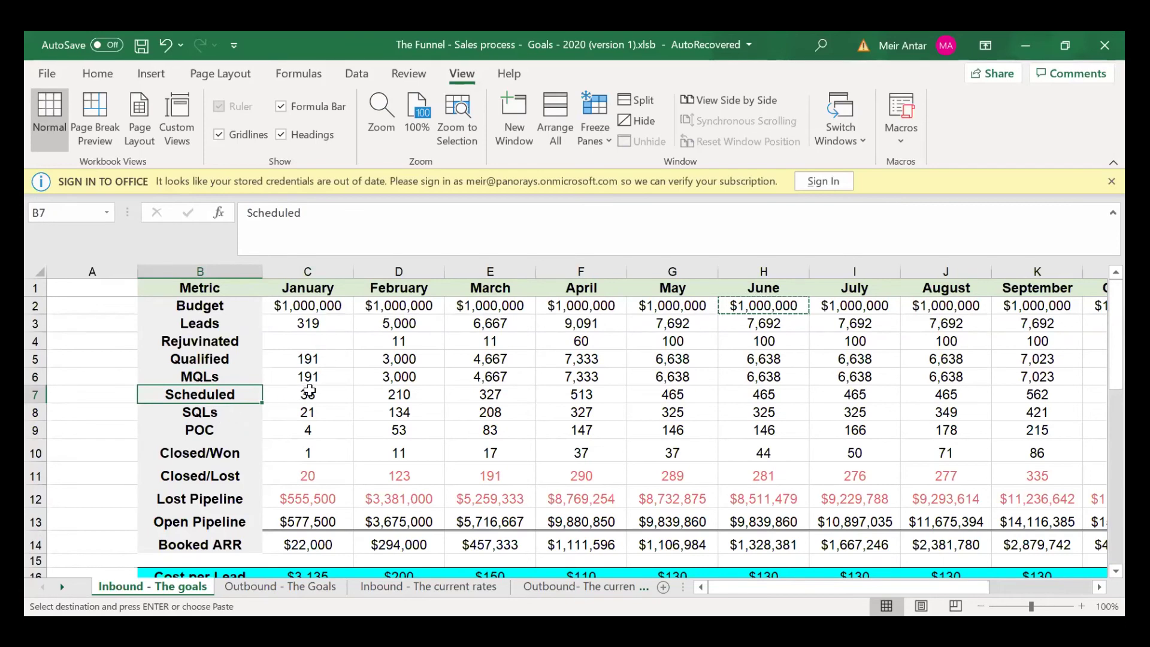
{"action": "scroll", "coordinate": [309, 392], "scroll_direction": "down", "scroll_amount": 3}
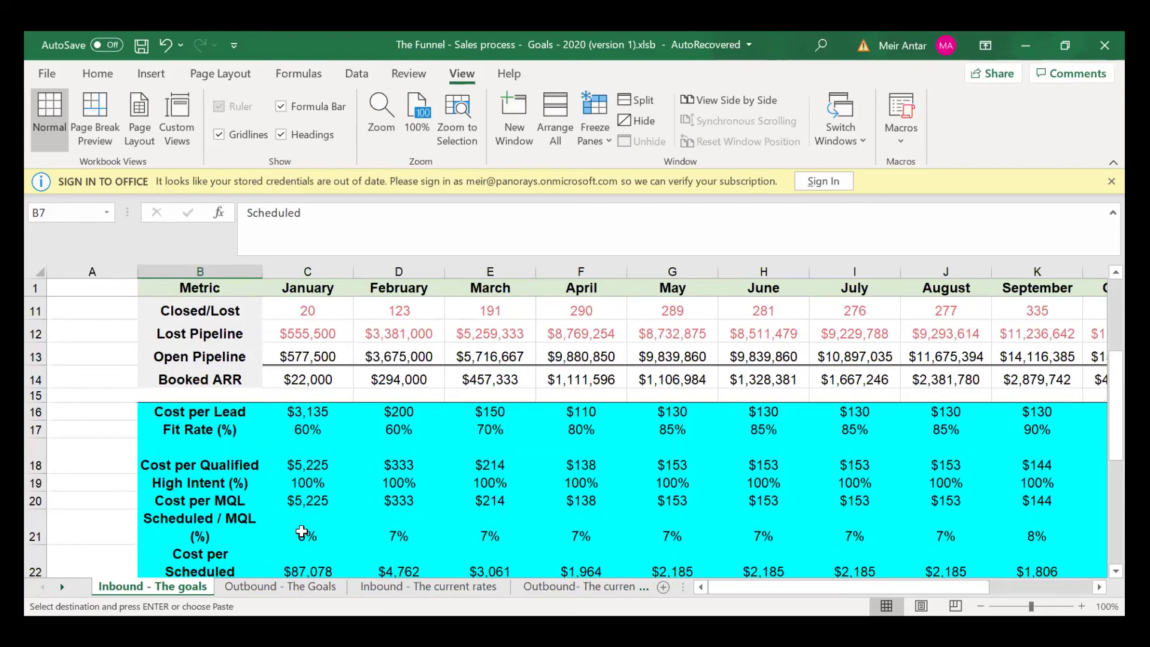
{"action": "scroll", "coordinate": [302, 530], "scroll_direction": "up", "scroll_amount": 3}
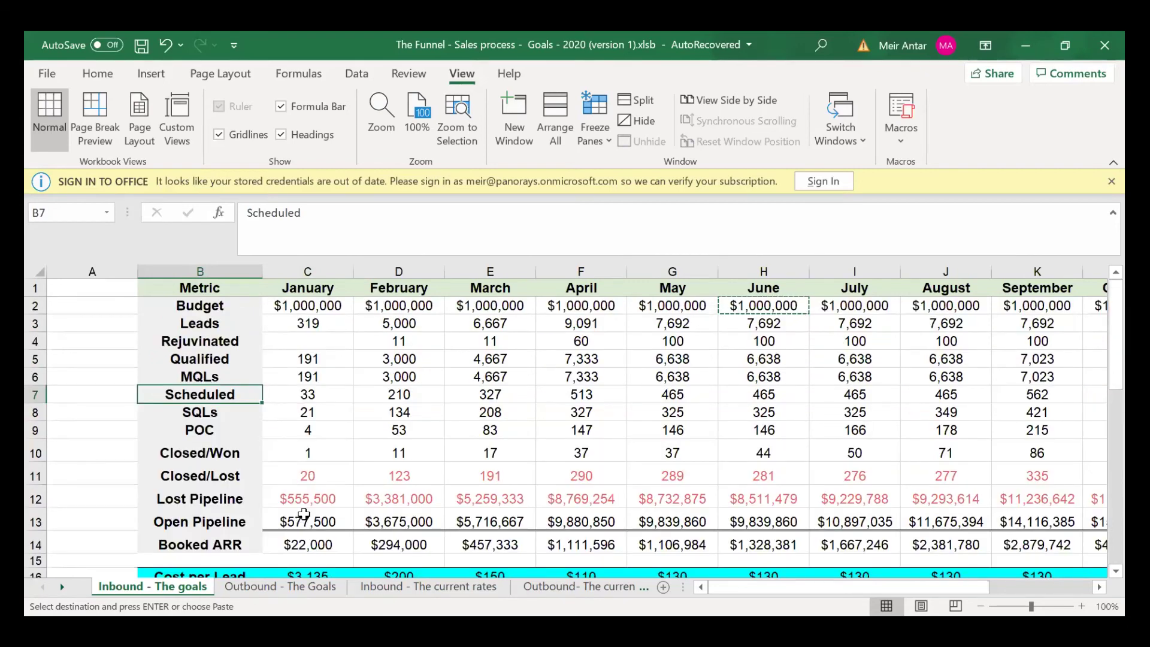
{"action": "left_click", "coordinate": [309, 398]}
{"action": "scroll", "coordinate": [309, 398], "scroll_direction": "down", "scroll_amount": 2}
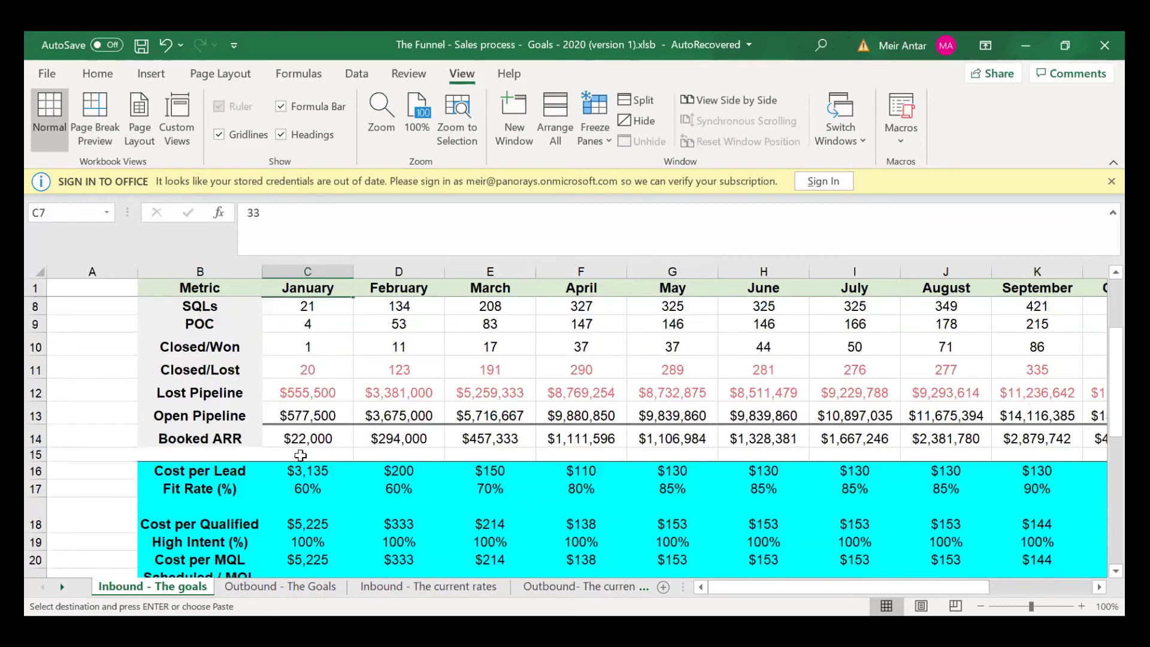
{"action": "scroll", "coordinate": [308, 522], "scroll_direction": "down", "scroll_amount": 1}
{"action": "scroll", "coordinate": [308, 510], "scroll_direction": "up", "scroll_amount": 3}
{"action": "left_click", "coordinate": [317, 373]}
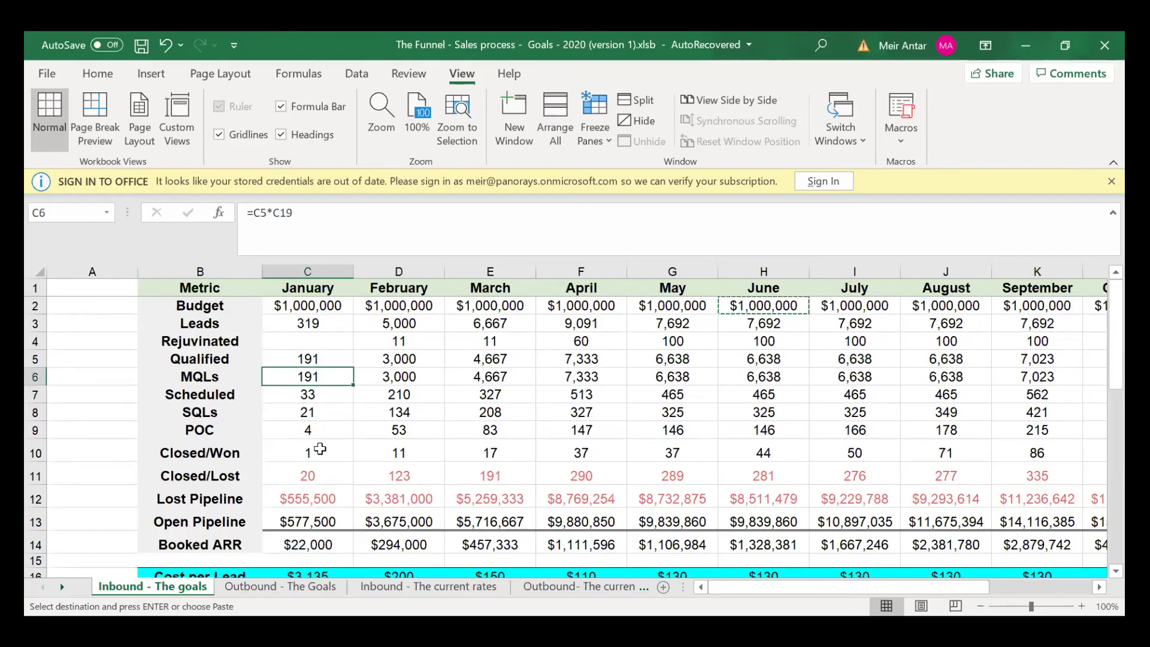
- Inspect January's SQL / Scheduled formula in C23 and compare it with the Scheduled and SQLs cells
{"action": "left_click", "coordinate": [315, 396]}
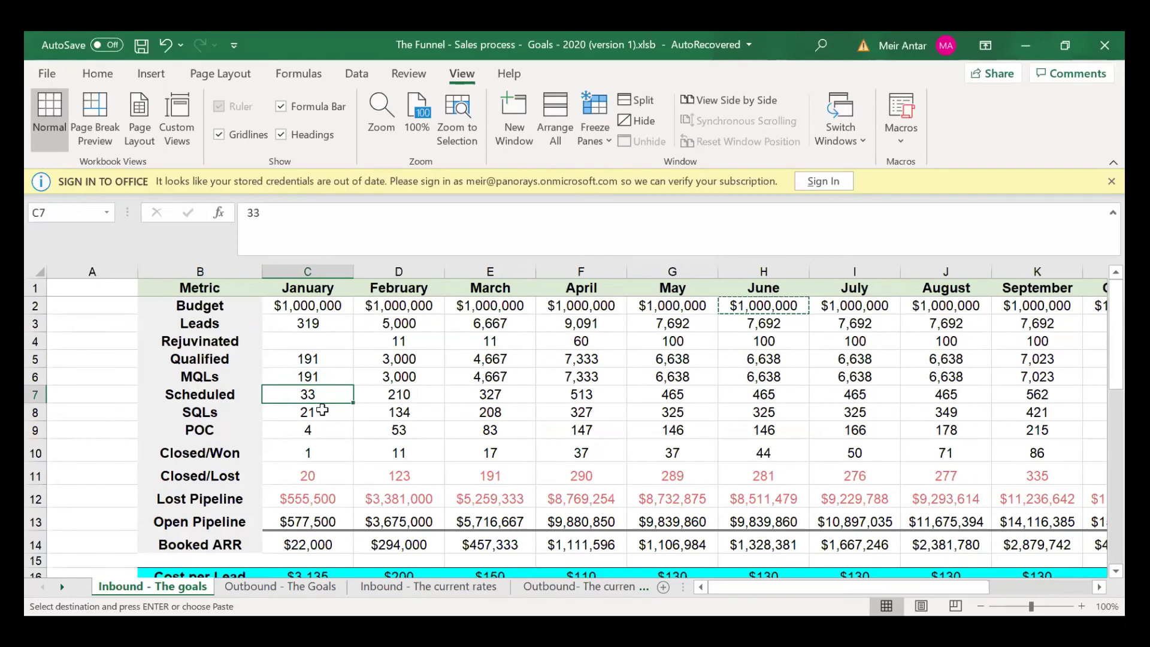
{"action": "scroll", "coordinate": [323, 411], "scroll_direction": "down", "scroll_amount": 4}
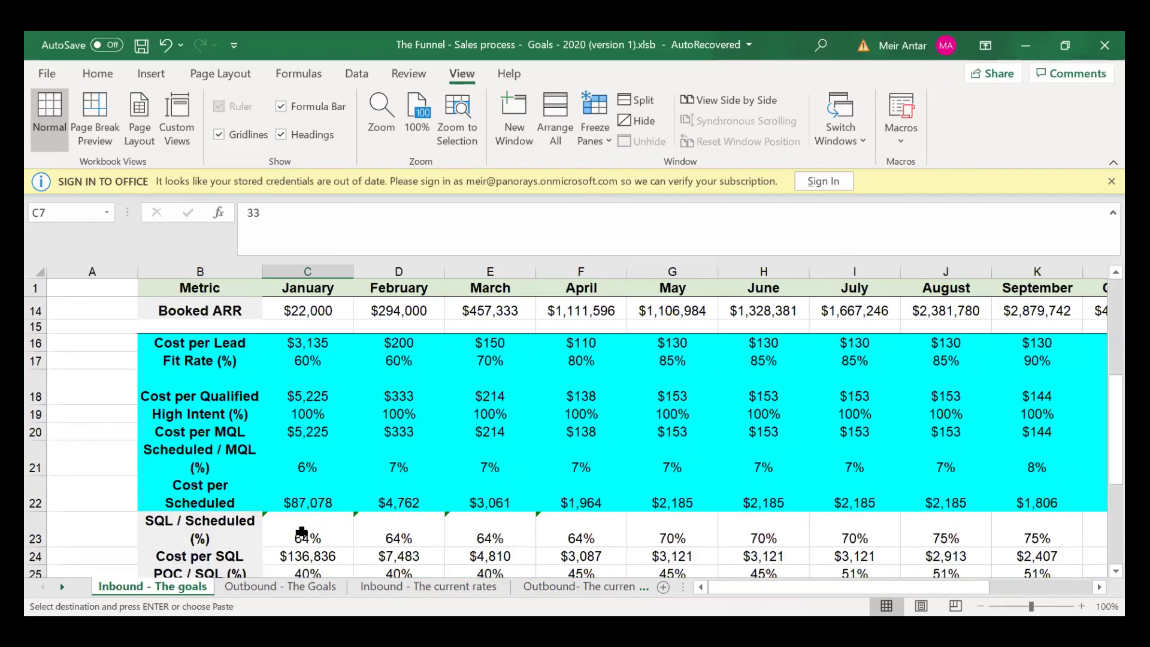
{"action": "left_click", "coordinate": [301, 533]}
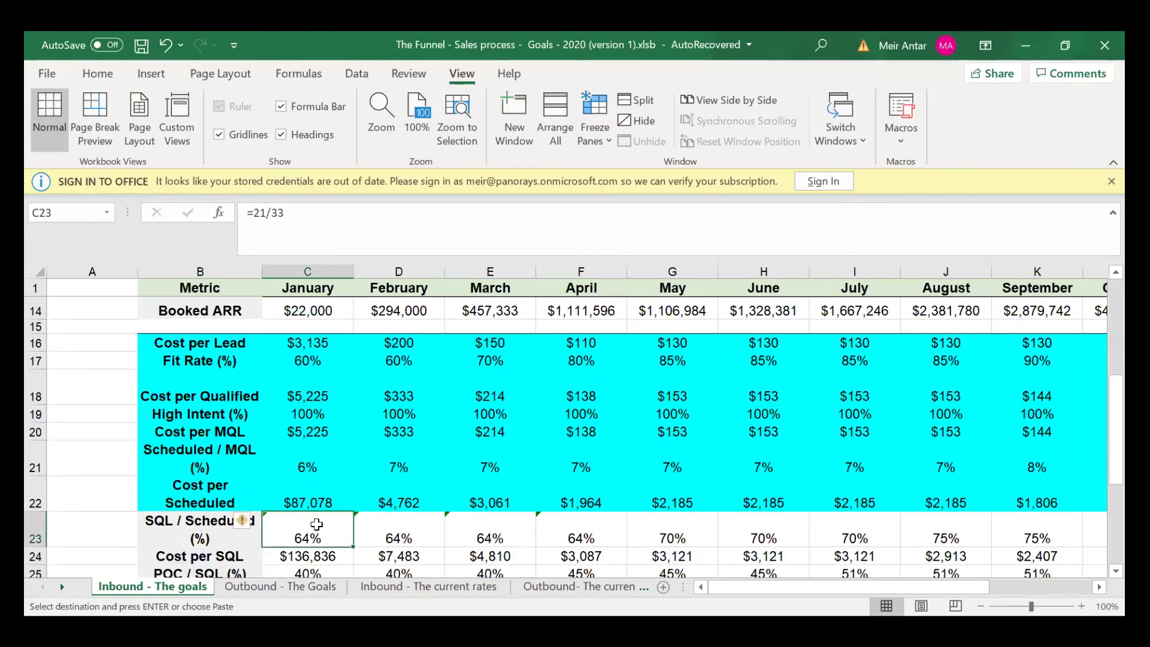
{"action": "scroll", "coordinate": [316, 525], "scroll_direction": "up", "scroll_amount": 2}
{"action": "scroll", "coordinate": [316, 524], "scroll_direction": "up", "scroll_amount": 2}
{"action": "left_click", "coordinate": [317, 412]}
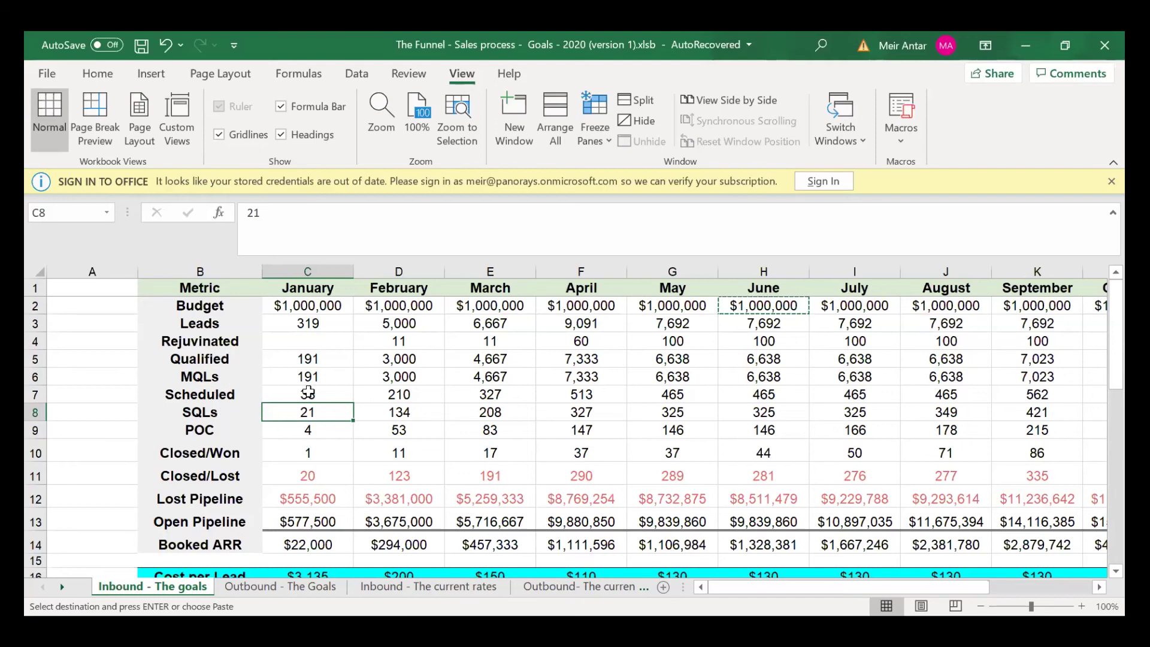
- Review January's funnel counts from Budget to Booked ARR and inspect the Open Pipeline formula in C13
{"action": "scroll", "coordinate": [333, 384], "scroll_direction": "down", "scroll_amount": 1}
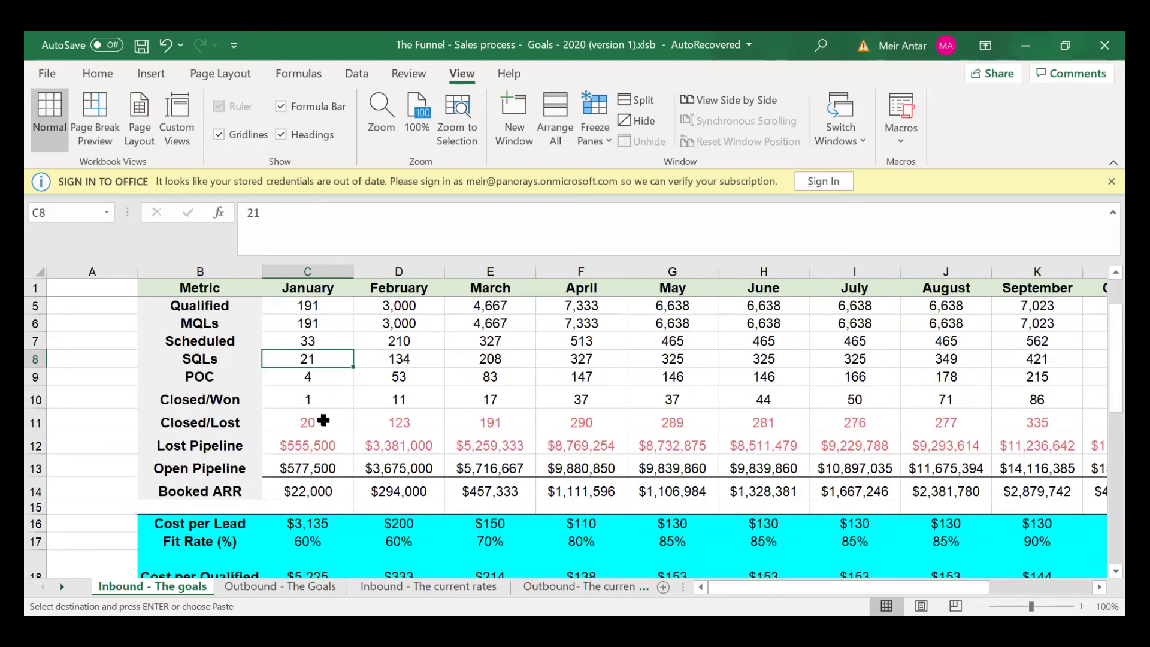
{"action": "scroll", "coordinate": [330, 417], "scroll_direction": "up", "scroll_amount": 1}
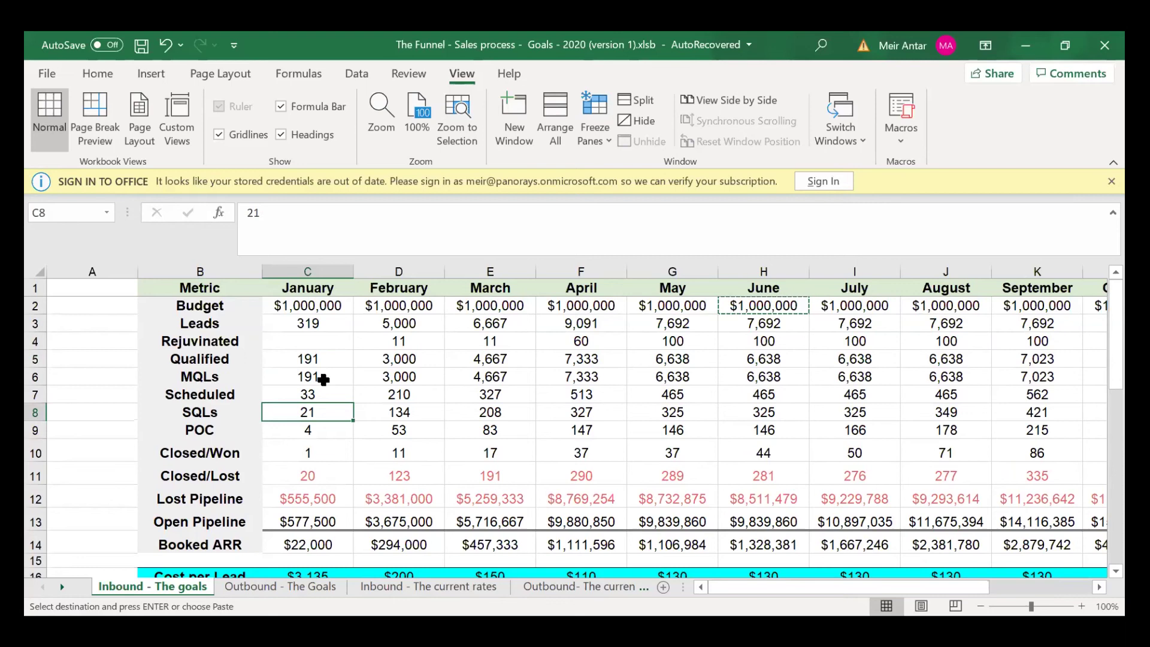
{"action": "scroll", "coordinate": [323, 379], "scroll_direction": "down", "scroll_amount": 2}
{"action": "scroll", "coordinate": [324, 379], "scroll_direction": "up", "scroll_amount": 2}
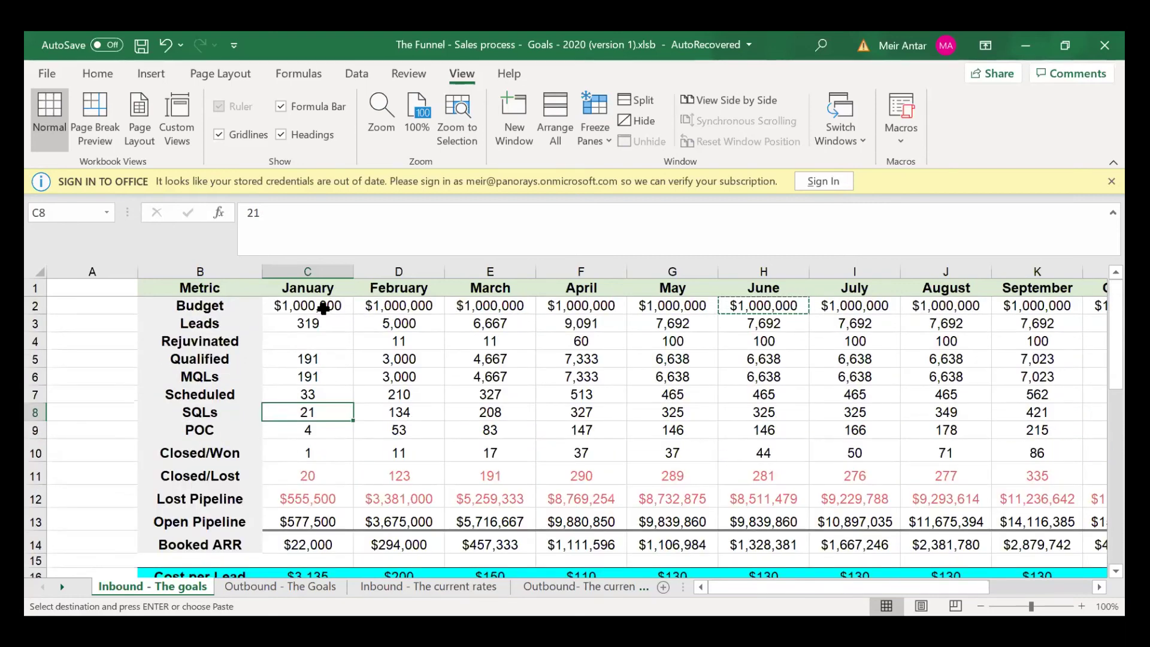
{"action": "scroll", "coordinate": [321, 500], "scroll_direction": "down", "scroll_amount": 1}
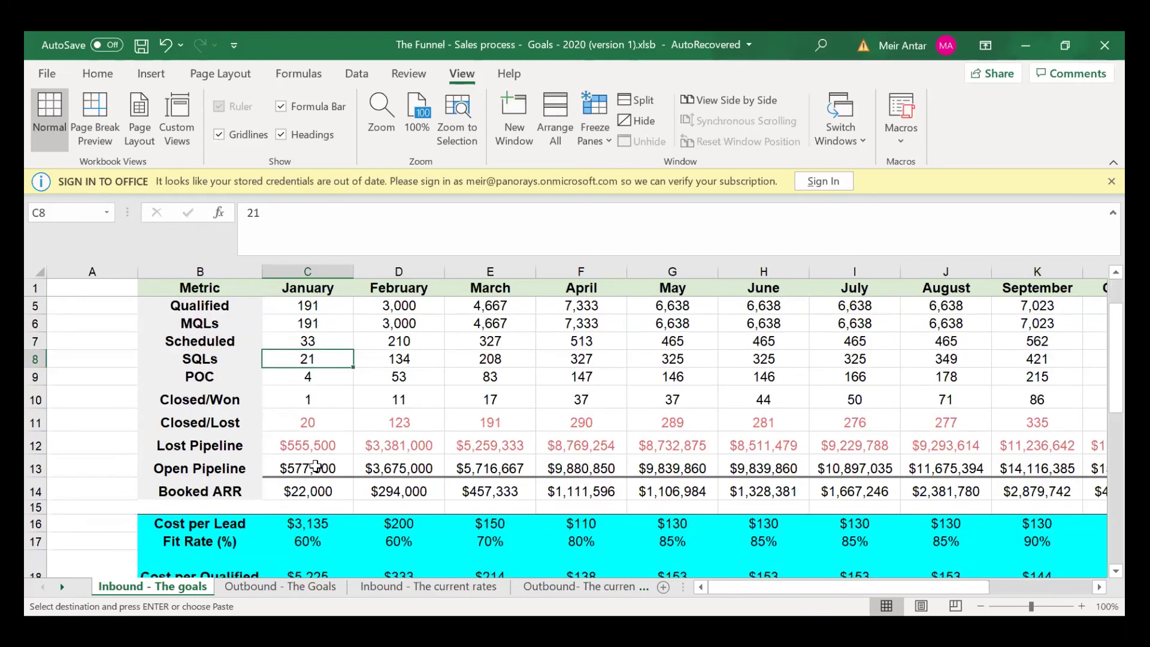
{"action": "key", "text": "Down"}
{"action": "key", "text": "Down"}
{"action": "key", "text": "Down"}
{"action": "key", "text": "Down"}
{"action": "key", "text": "Down"}
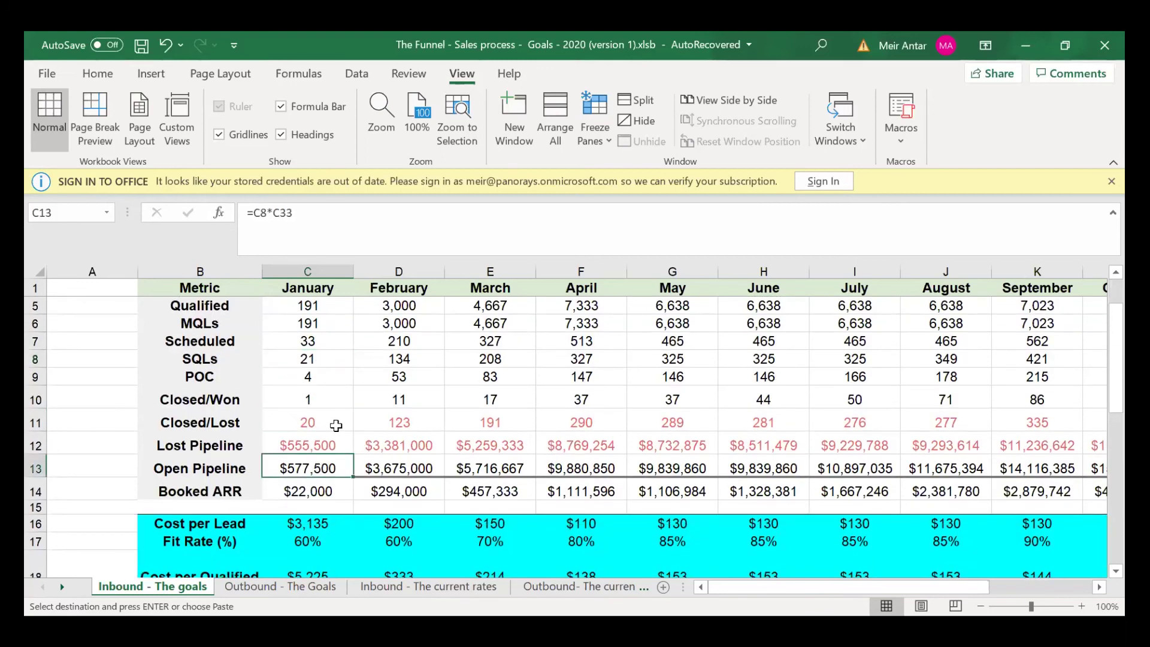
- Set January's Scheduled / MQL rate to 9% and check the Scheduled count and the costs further down the funnel
{"action": "scroll", "coordinate": [336, 425], "scroll_direction": "down", "scroll_amount": 3}
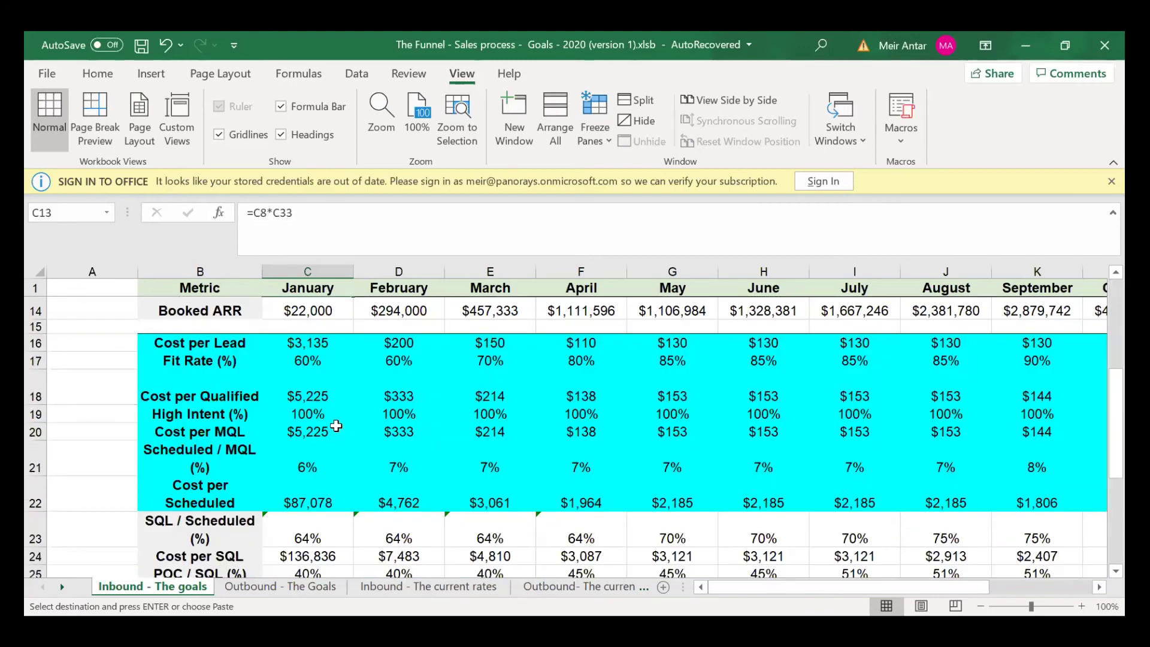
{"action": "left_click", "coordinate": [309, 471]}
{"action": "type", "text": "9"}
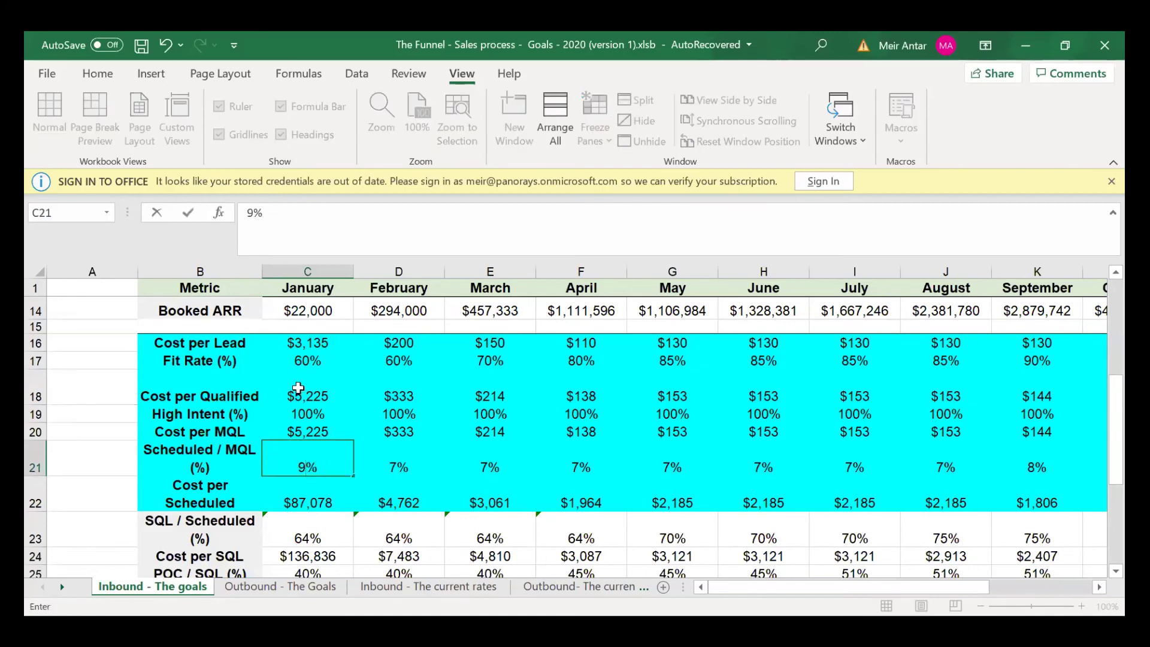
{"action": "scroll", "coordinate": [298, 388], "scroll_direction": "up", "scroll_amount": 4}
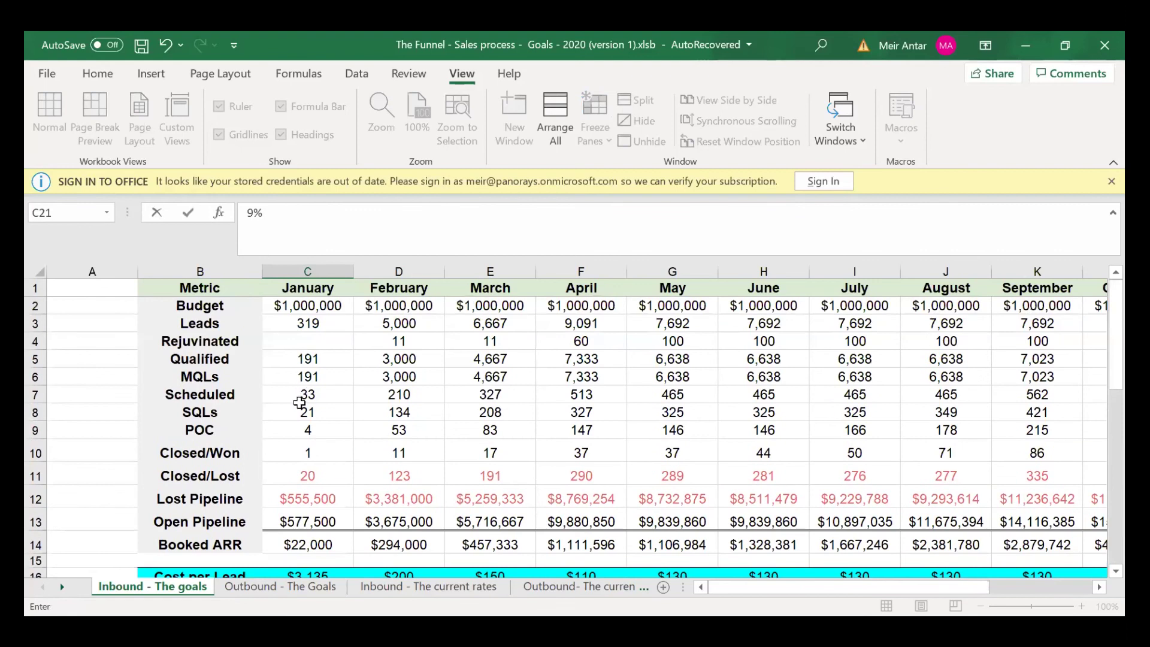
{"action": "left_click", "coordinate": [305, 396]}
{"action": "scroll", "coordinate": [300, 352], "scroll_direction": "down", "scroll_amount": 6}
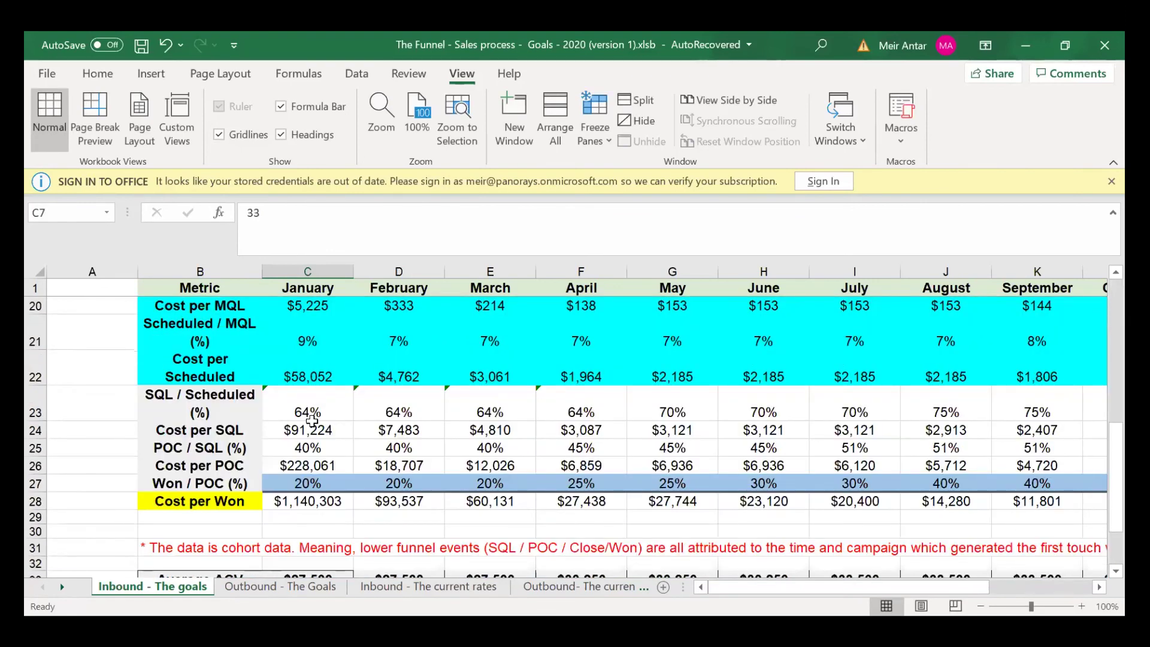
- Set January's Scheduled / MQL rate to 6%
{"action": "scroll", "coordinate": [309, 444], "scroll_direction": "up", "scroll_amount": 2}
{"action": "left_click", "coordinate": [306, 469]}
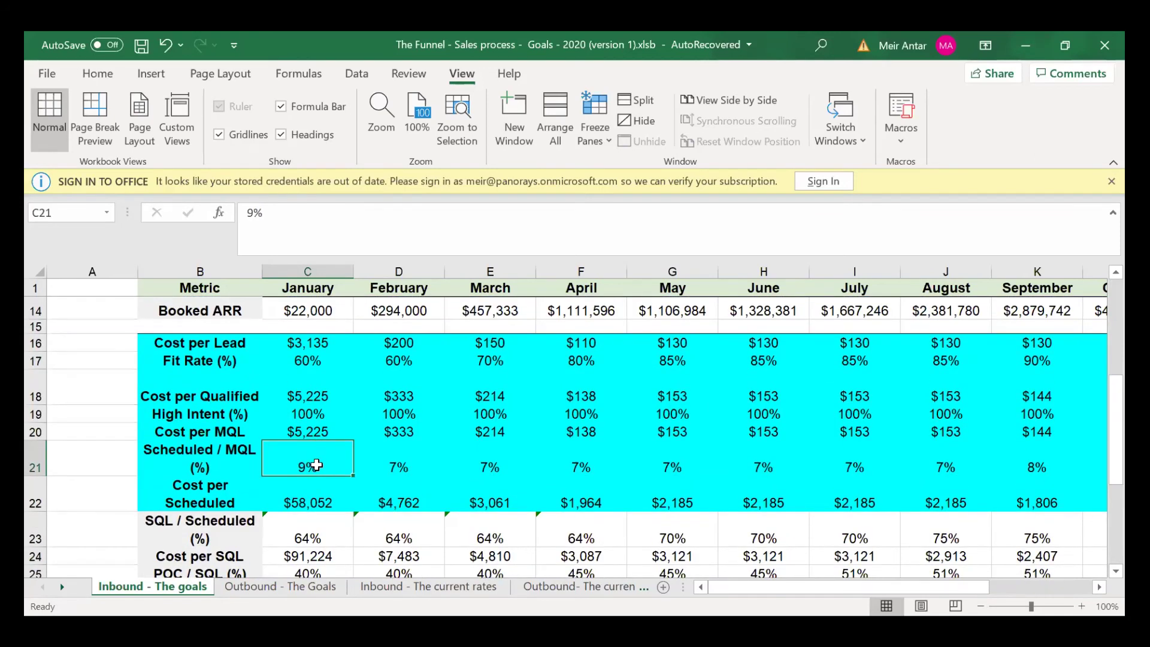
{"action": "type", "text": "6"}
{"action": "key", "text": "Return"}
{"action": "left_click", "coordinate": [316, 467]}
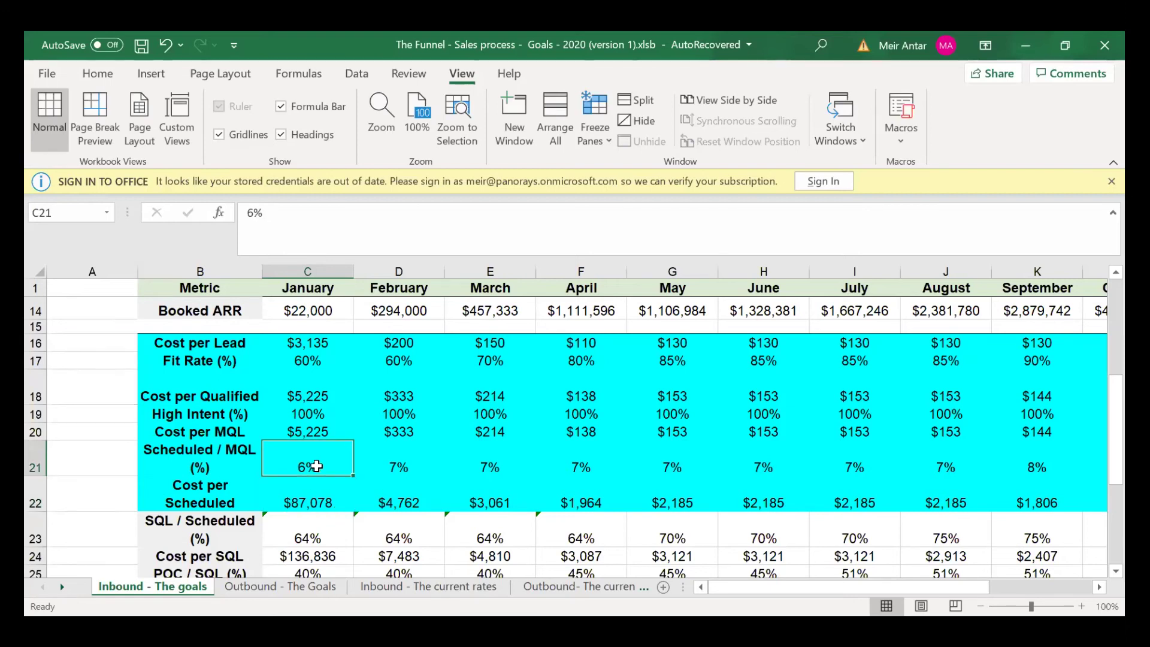
- Enter 9% as January's Scheduled / MQL rate and compare it with the month's funnel counts
{"action": "type", "text": "9"}
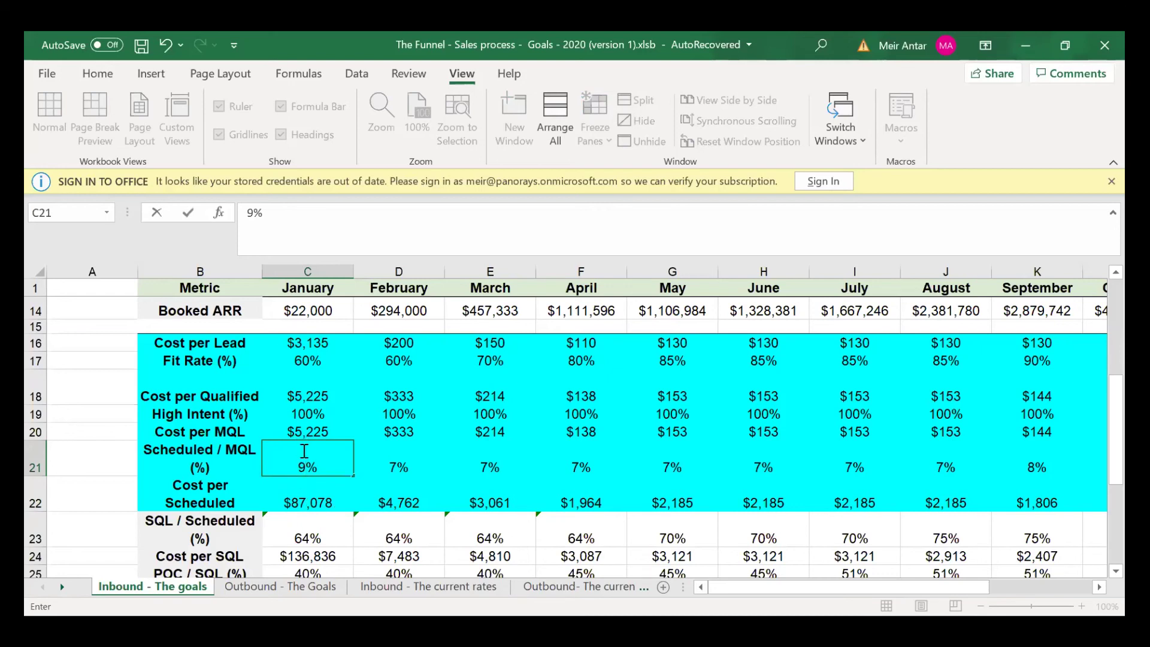
{"action": "scroll", "coordinate": [304, 447], "scroll_direction": "up", "scroll_amount": 4}
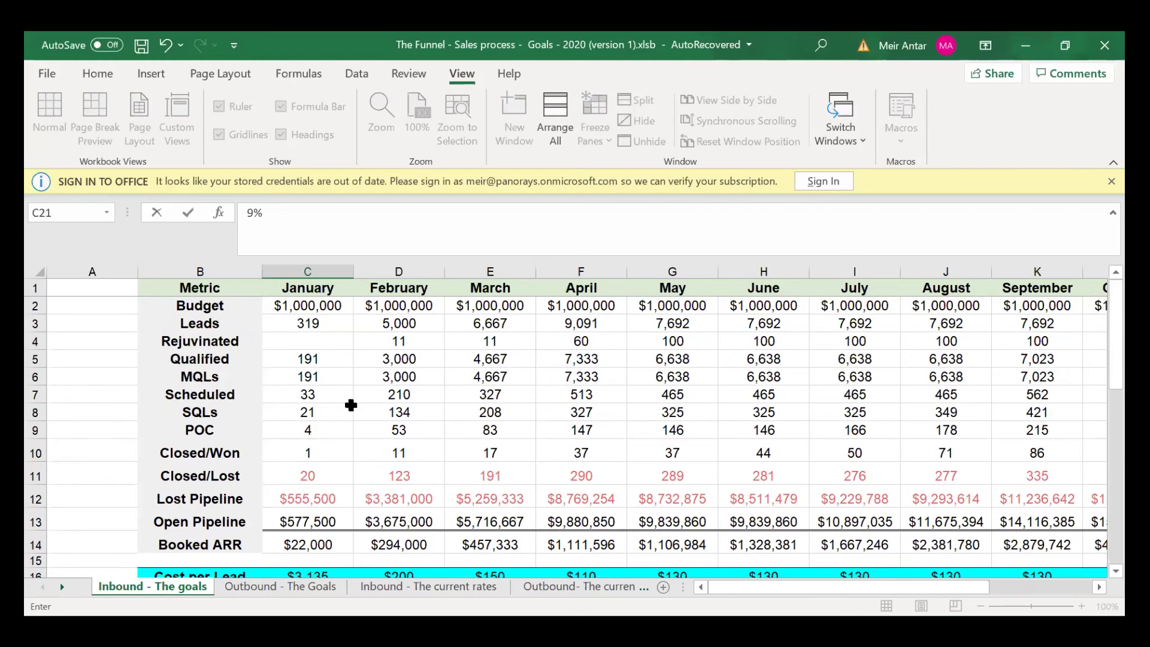
{"action": "scroll", "coordinate": [351, 405], "scroll_direction": "down", "scroll_amount": 3}
{"action": "scroll", "coordinate": [351, 405], "scroll_direction": "down", "scroll_amount": 1}
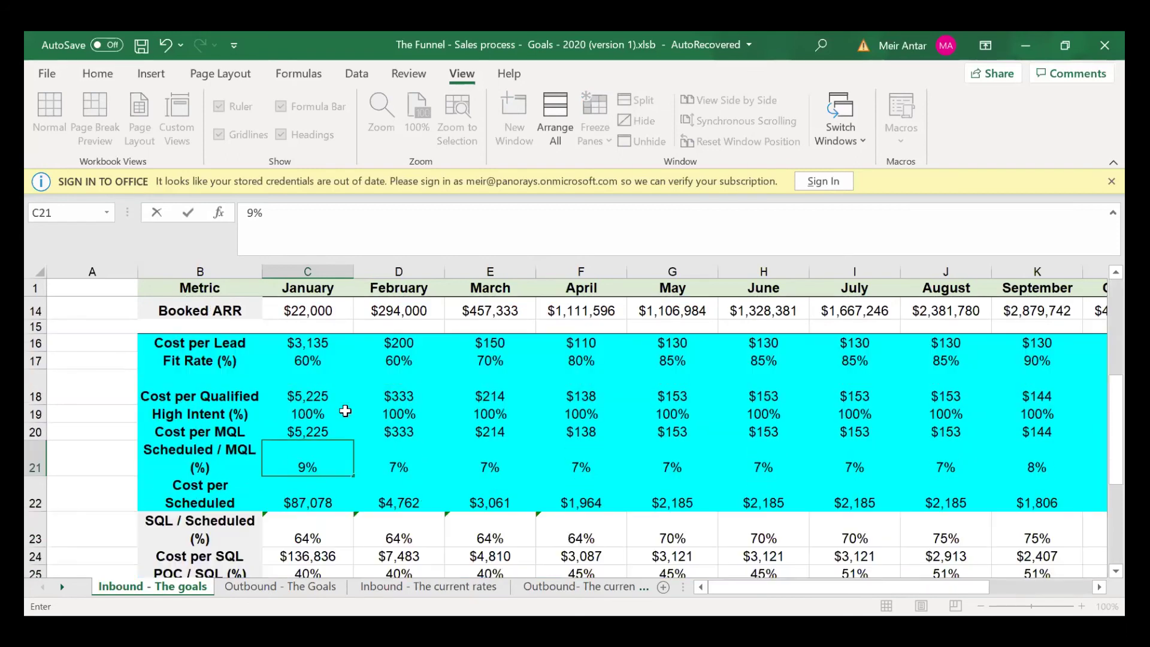
- Set January's SQL / Scheduled rate to 89% and check the resulting Cost per SQL, POC and Won
{"action": "left_click", "coordinate": [316, 529]}
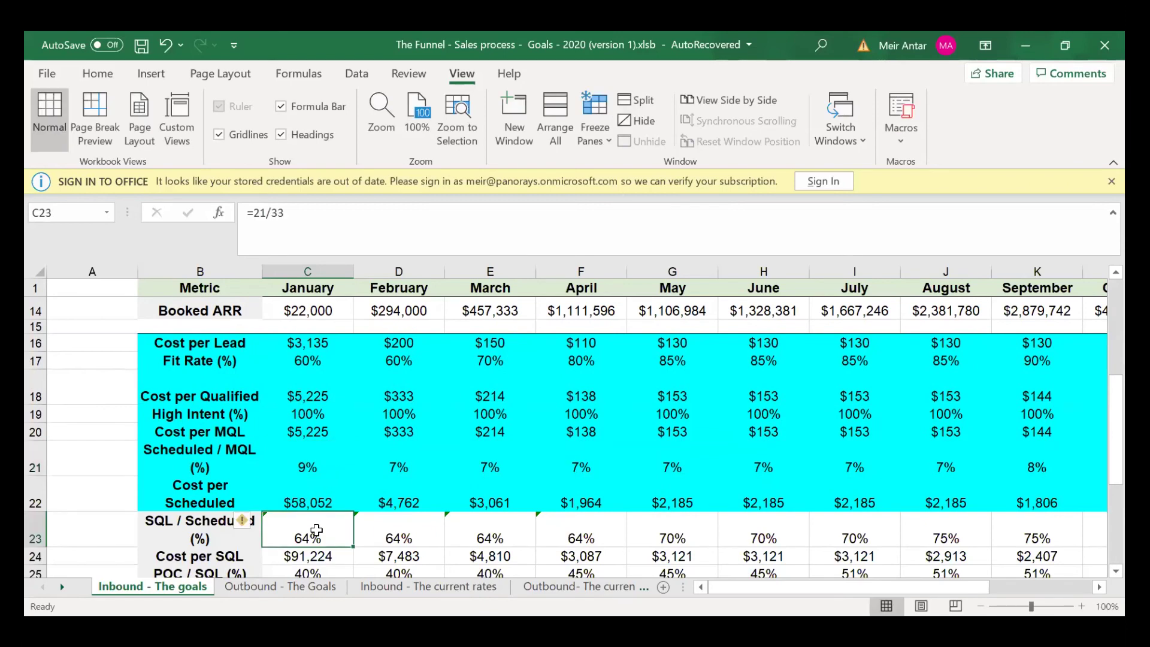
{"action": "type", "text": "89%"}
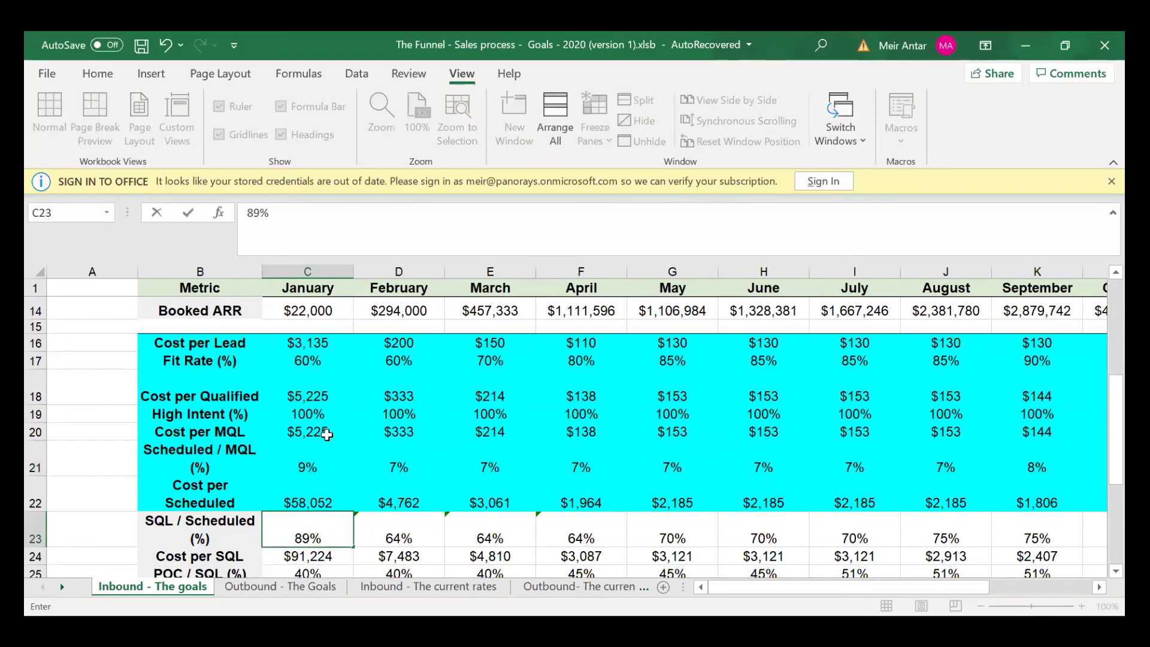
{"action": "left_click", "coordinate": [332, 438]}
{"action": "scroll", "coordinate": [332, 438], "scroll_direction": "down", "scroll_amount": 2}
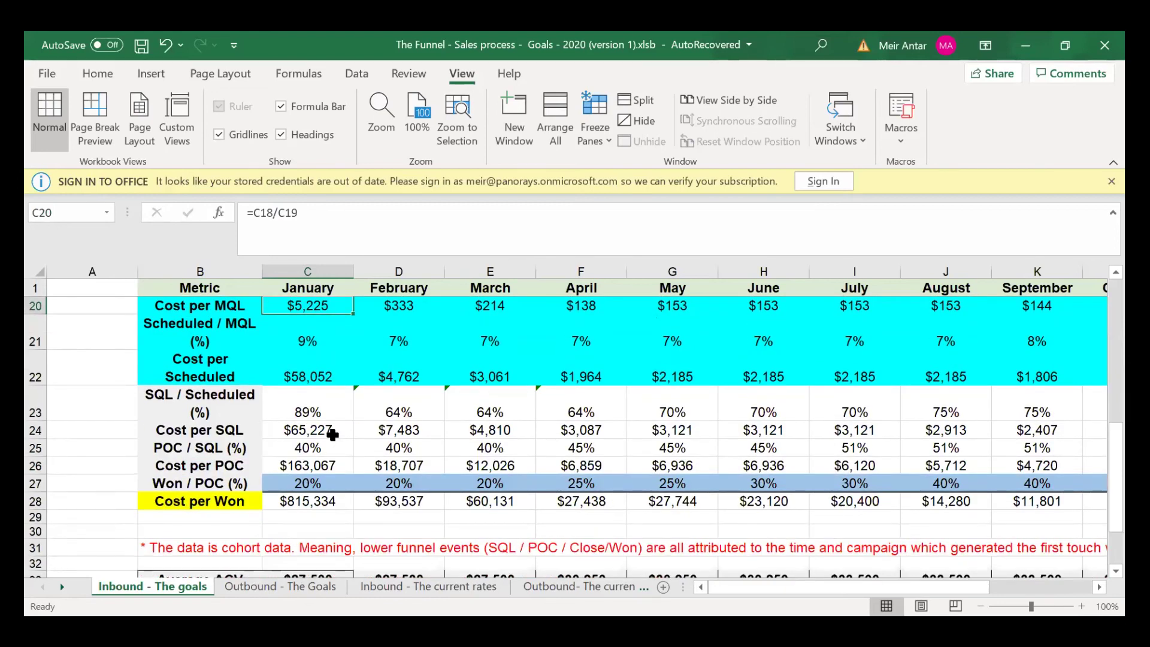
- Review January's funnel counts against the conversion rates and inspect the Scheduled cell C7
{"action": "scroll", "coordinate": [333, 435], "scroll_direction": "up", "scroll_amount": 6}
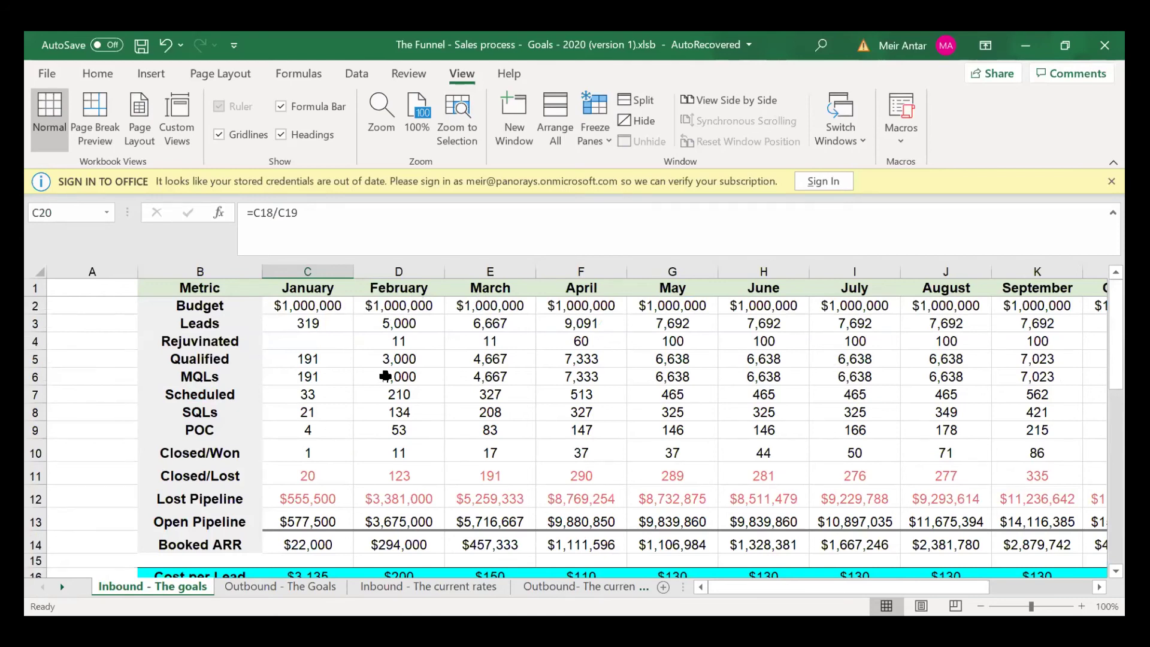
{"action": "scroll", "coordinate": [296, 384], "scroll_direction": "down", "scroll_amount": 1}
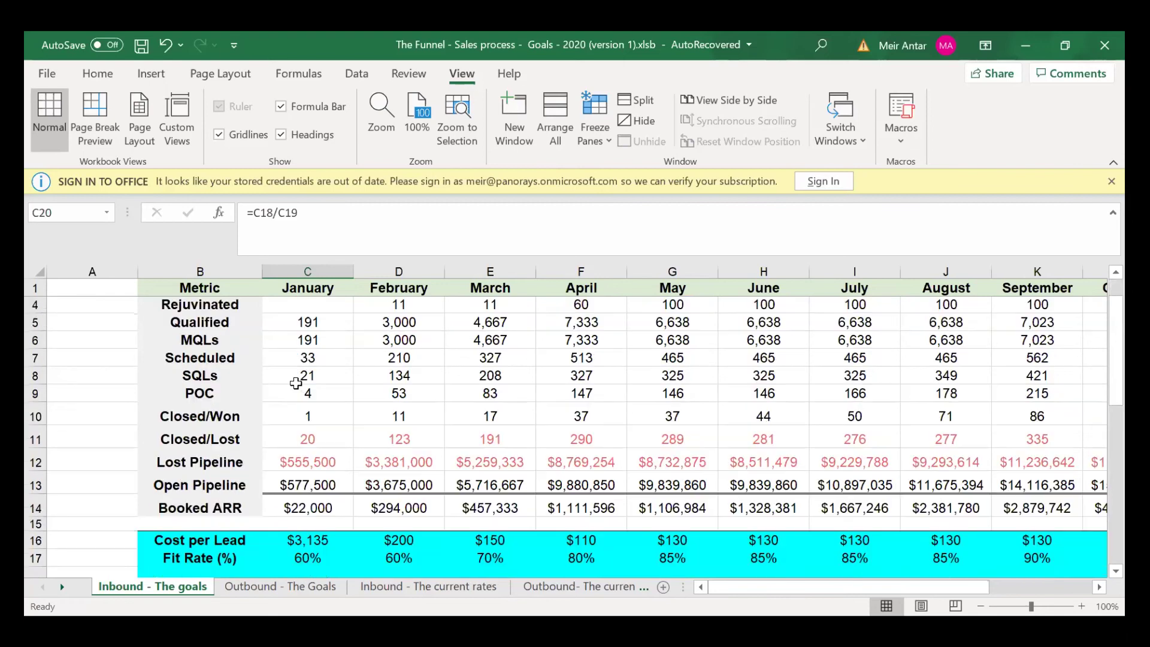
{"action": "scroll", "coordinate": [296, 383], "scroll_direction": "up", "scroll_amount": 1}
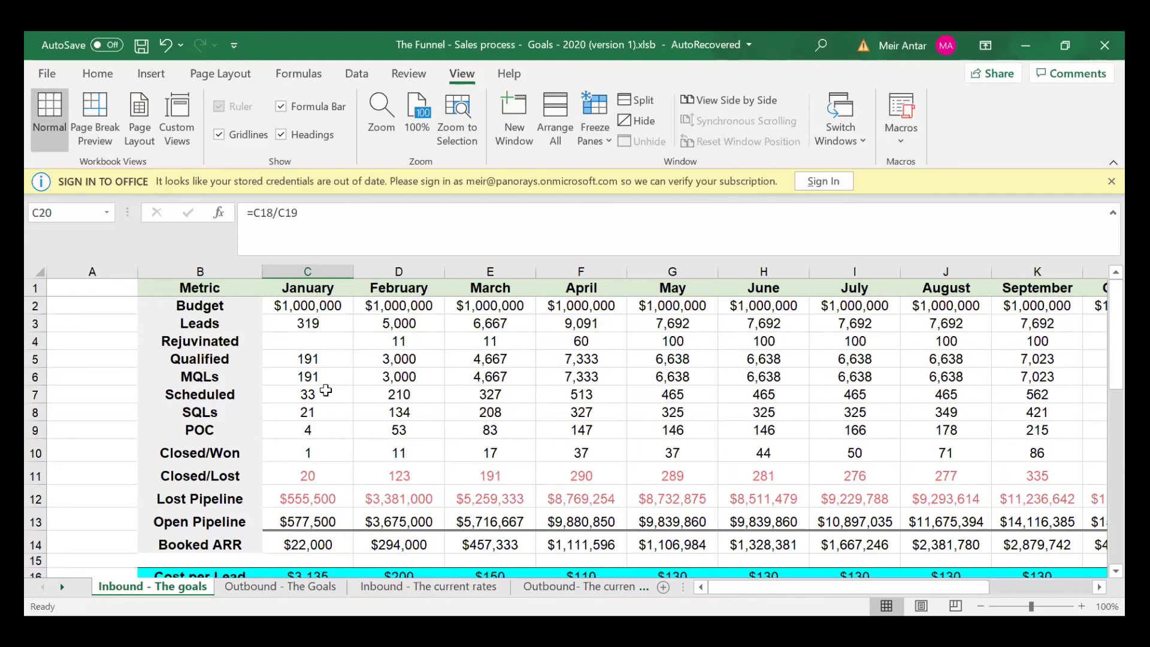
{"action": "scroll", "coordinate": [325, 391], "scroll_direction": "down", "scroll_amount": 3}
{"action": "scroll", "coordinate": [325, 390], "scroll_direction": "up", "scroll_amount": 3}
{"action": "left_click", "coordinate": [289, 394]}
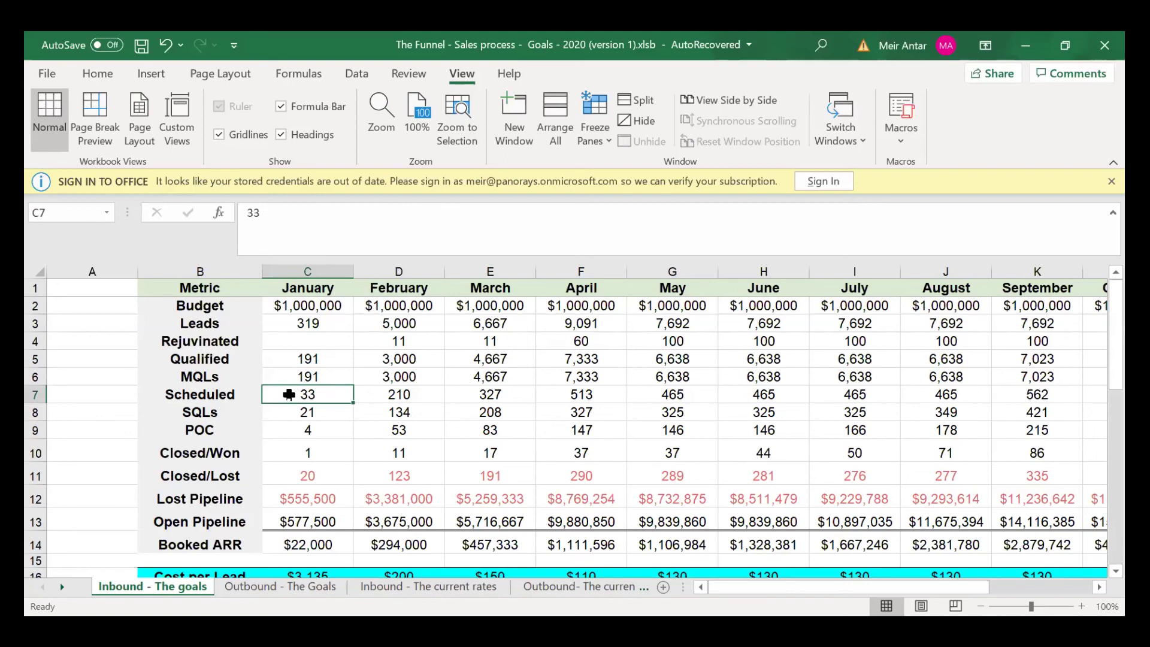